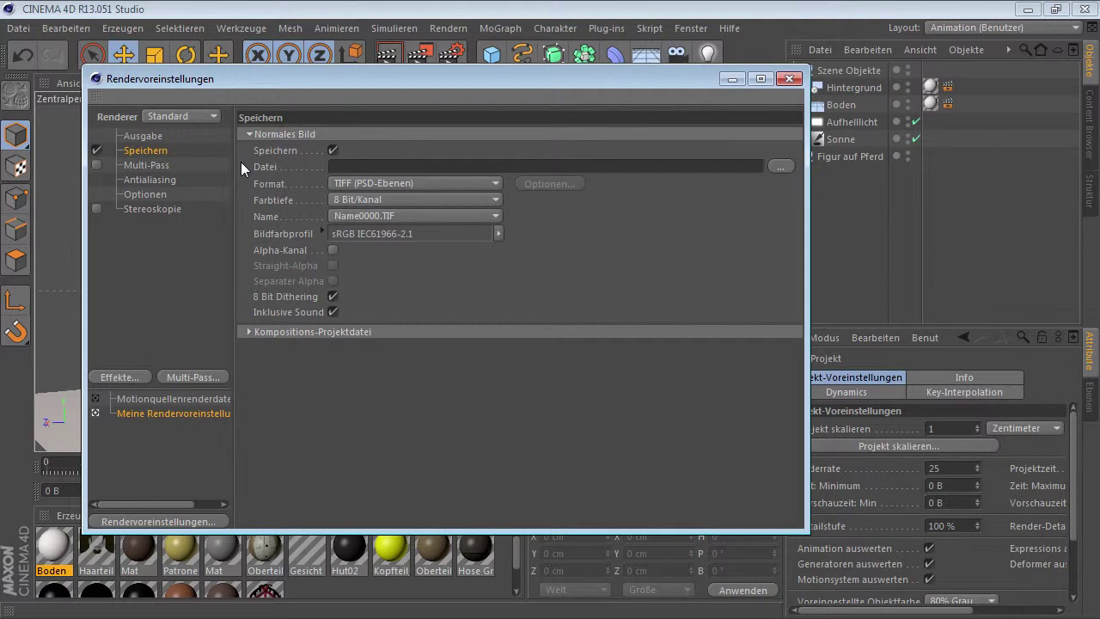
Step: Open the picture viewer, look at its file options, and close it again
click(690, 25)
click(726, 266)
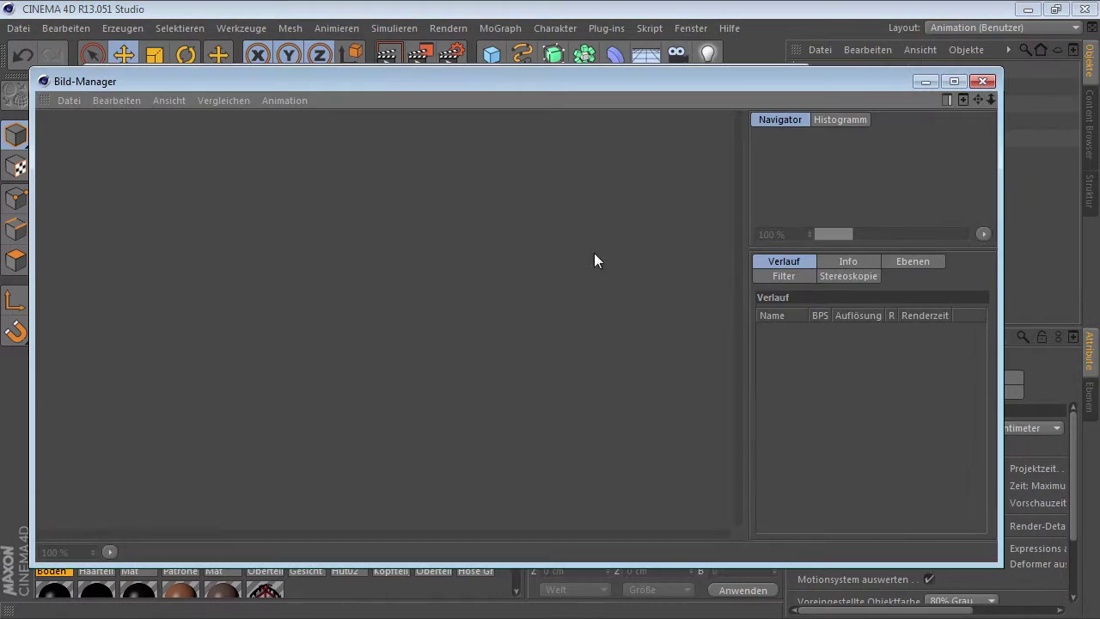
click(71, 101)
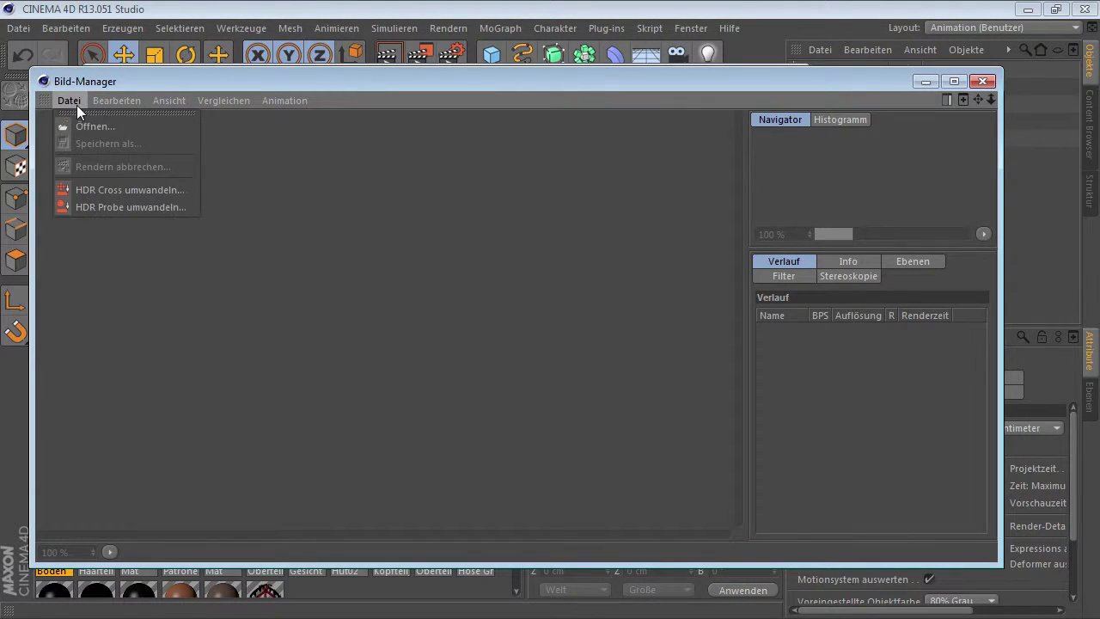
click(95, 152)
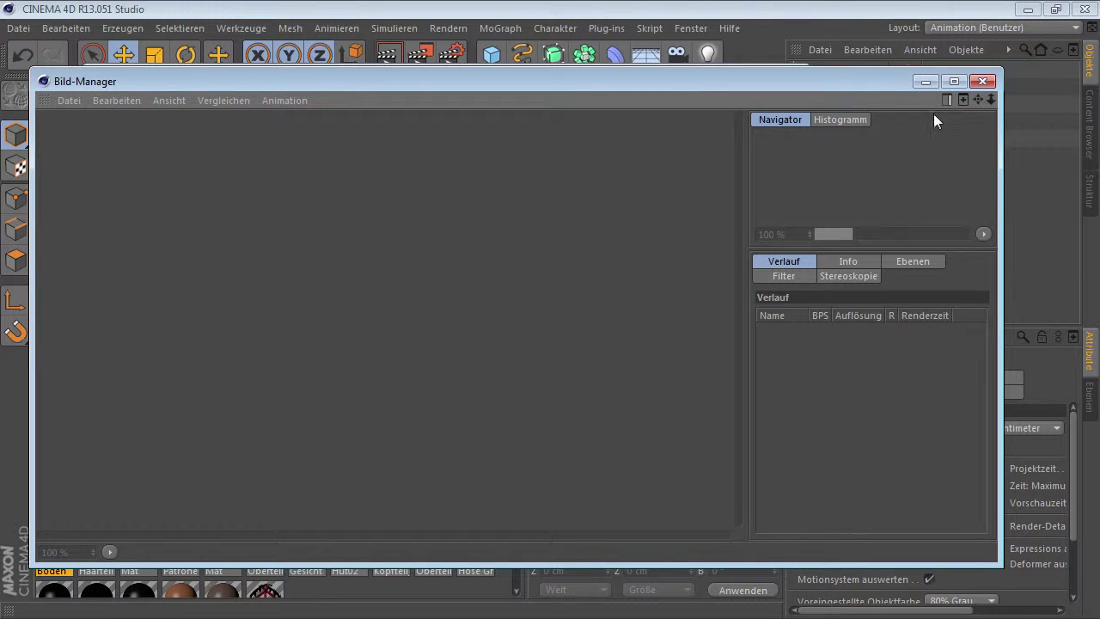
click(983, 81)
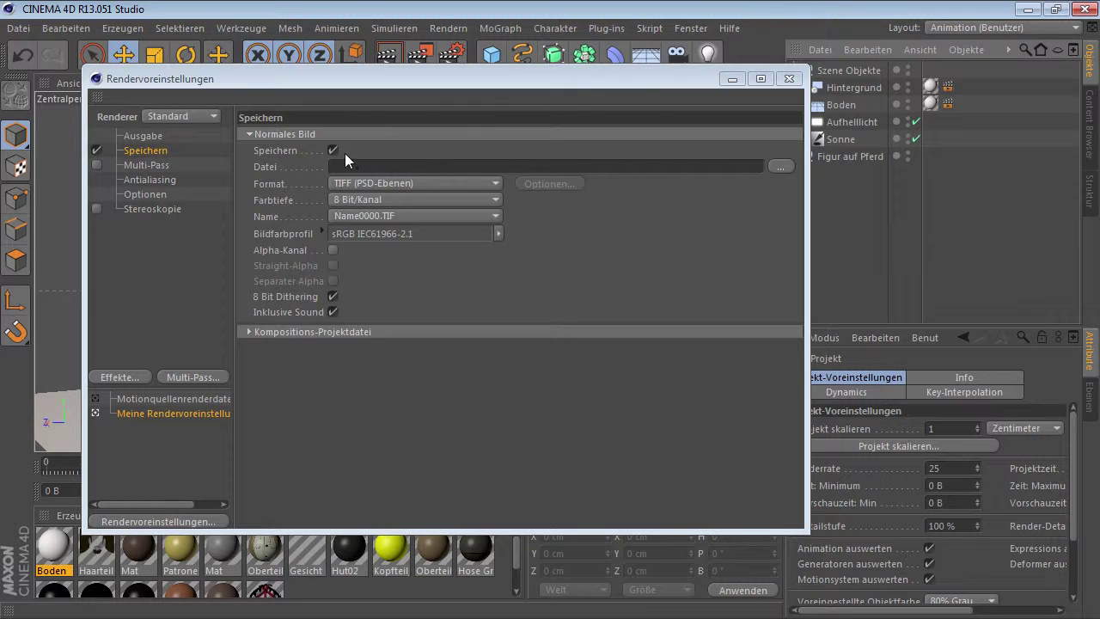
Step: Toggle render image saving off and back on, then browse for a save location and cancel
click(97, 150)
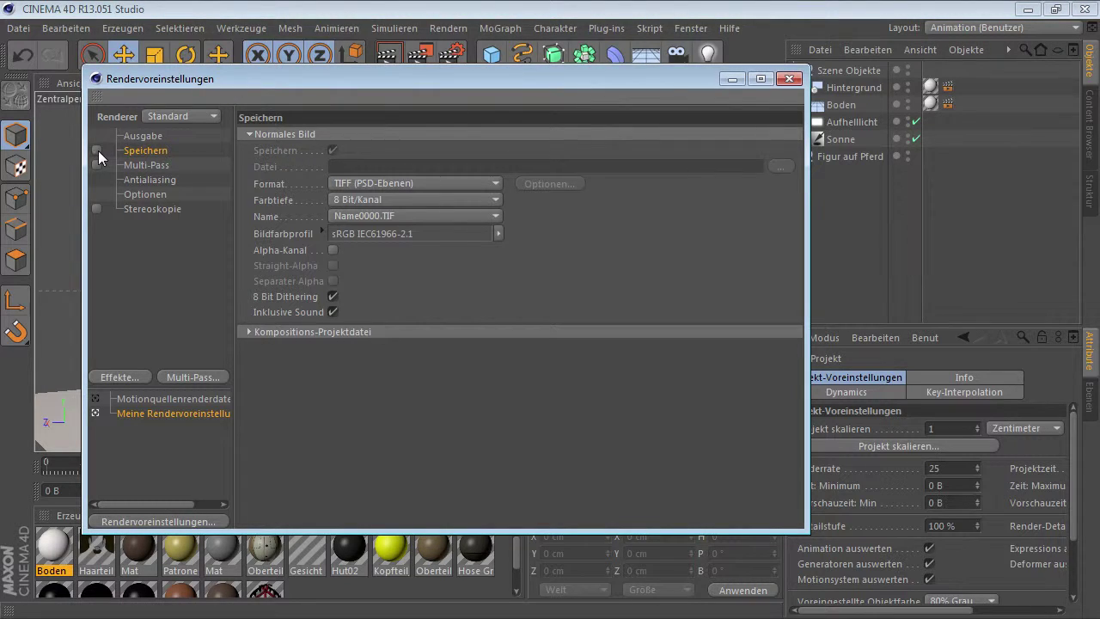
click(98, 151)
click(333, 150)
click(333, 150)
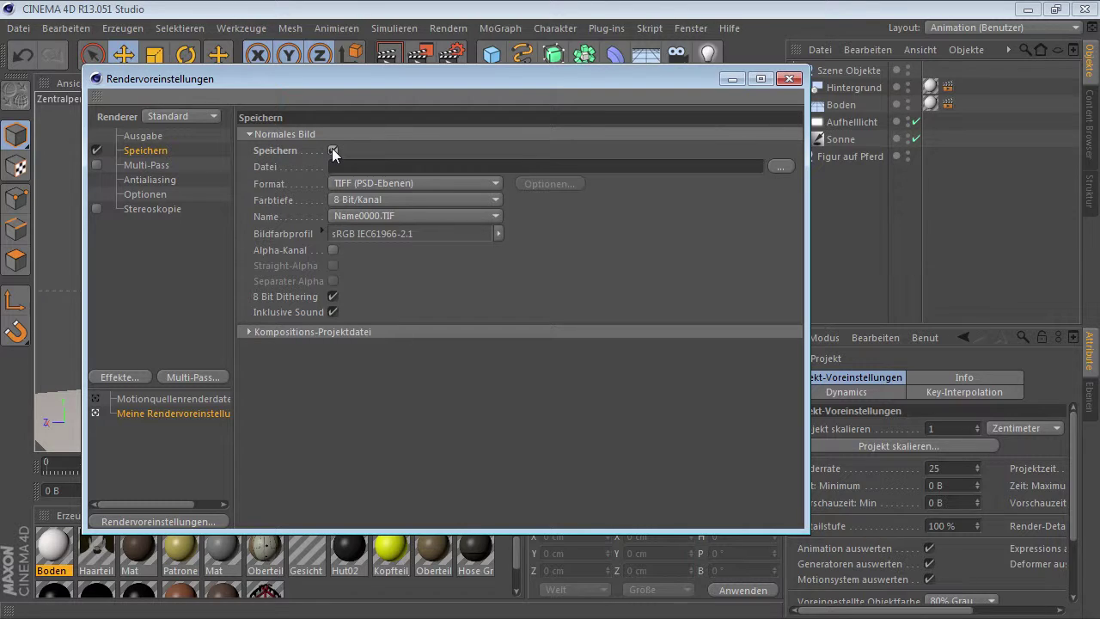
click(780, 168)
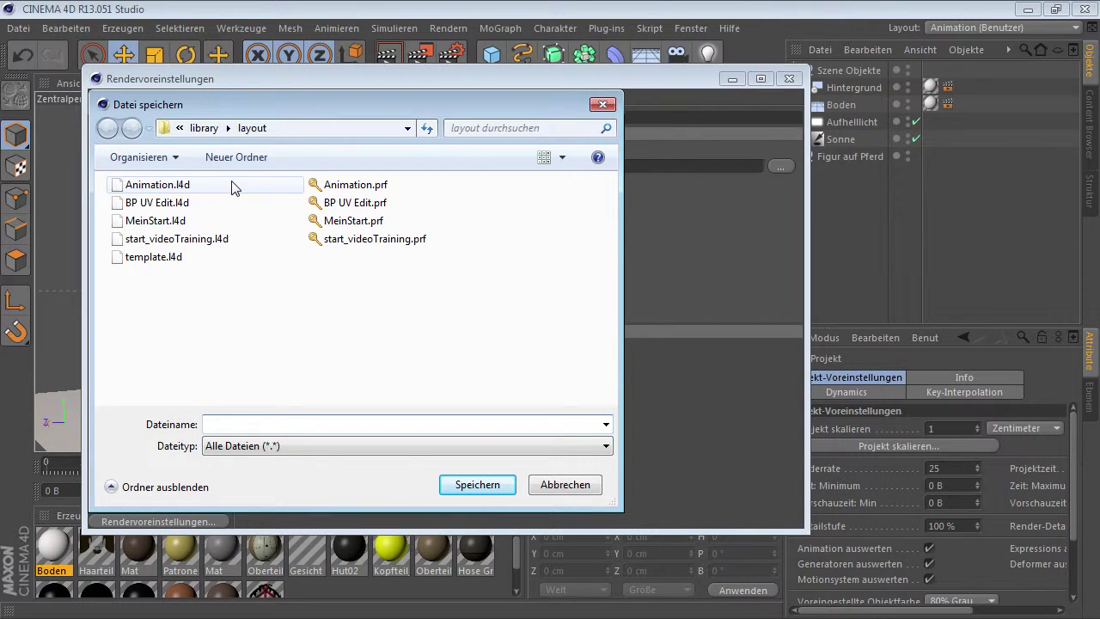
click(548, 487)
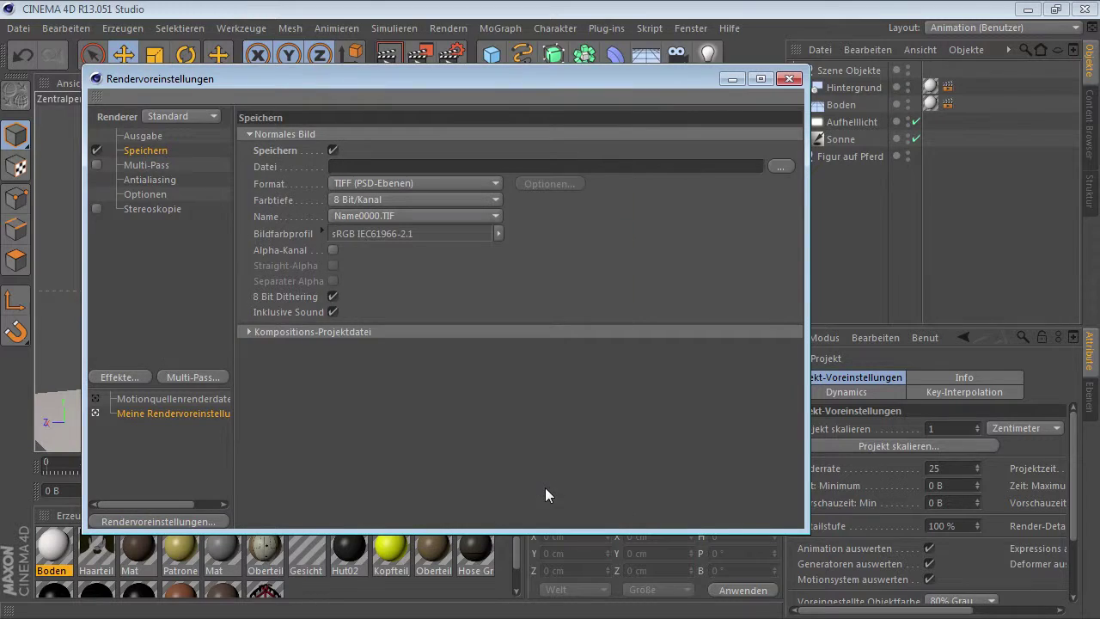
Step: Set the render output file name to testdatei with Photoshop (PSD) format
click(464, 167)
text(testdat)
text(e)
click(492, 185)
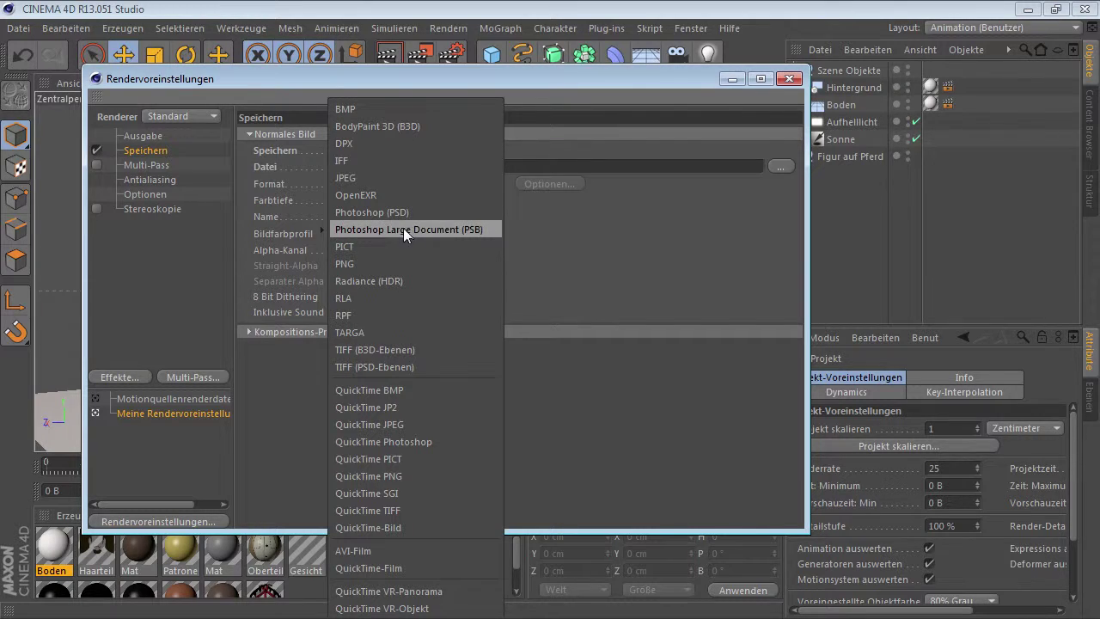
click(369, 213)
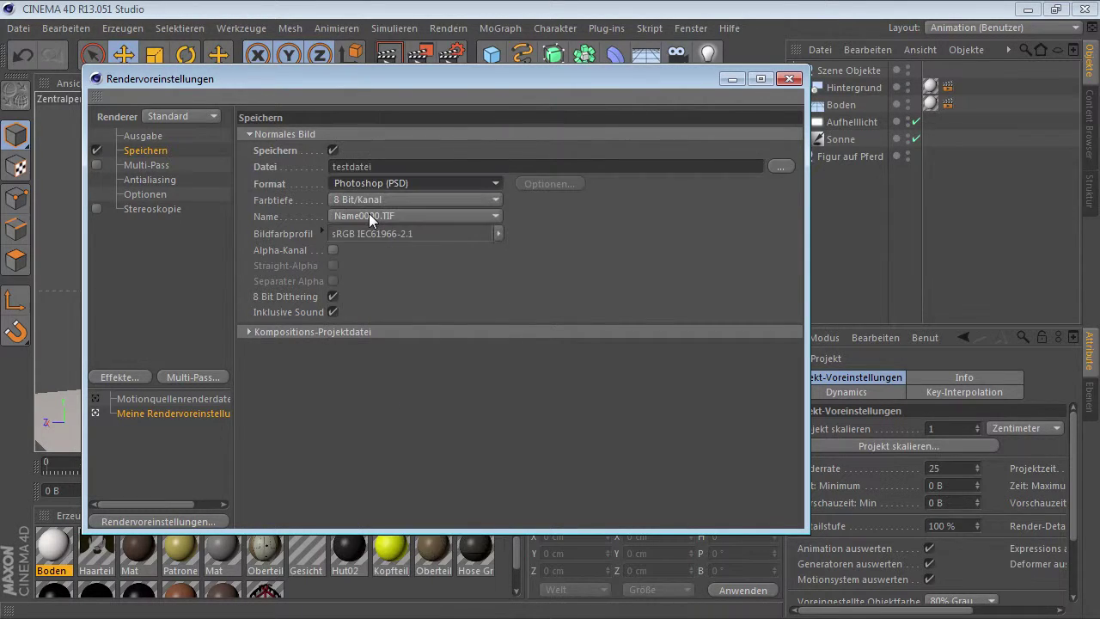
click(495, 199)
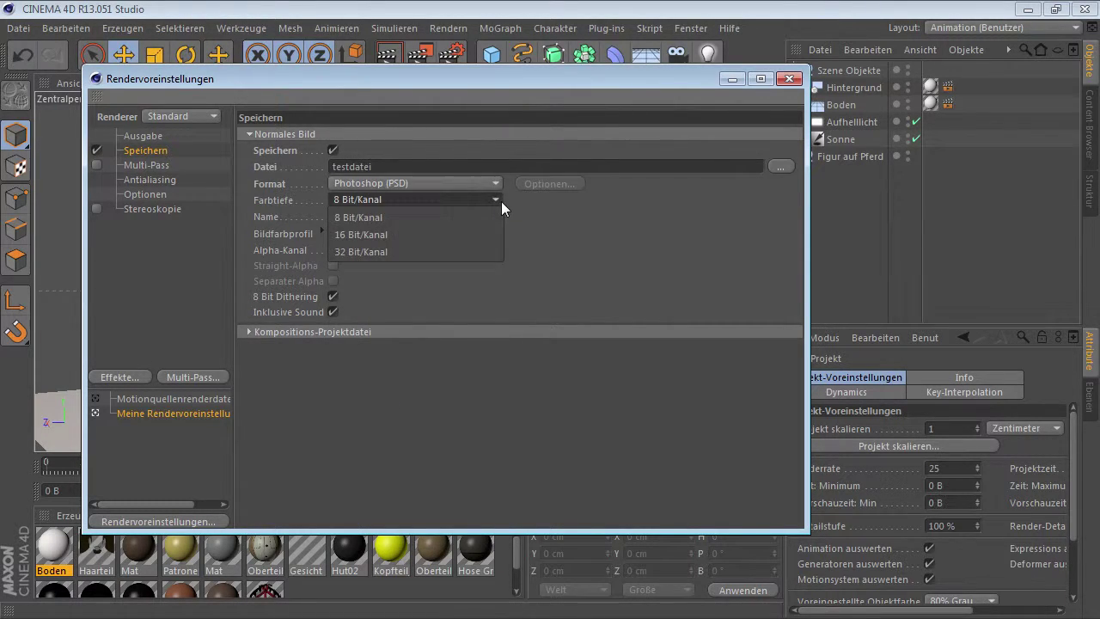
click(446, 235)
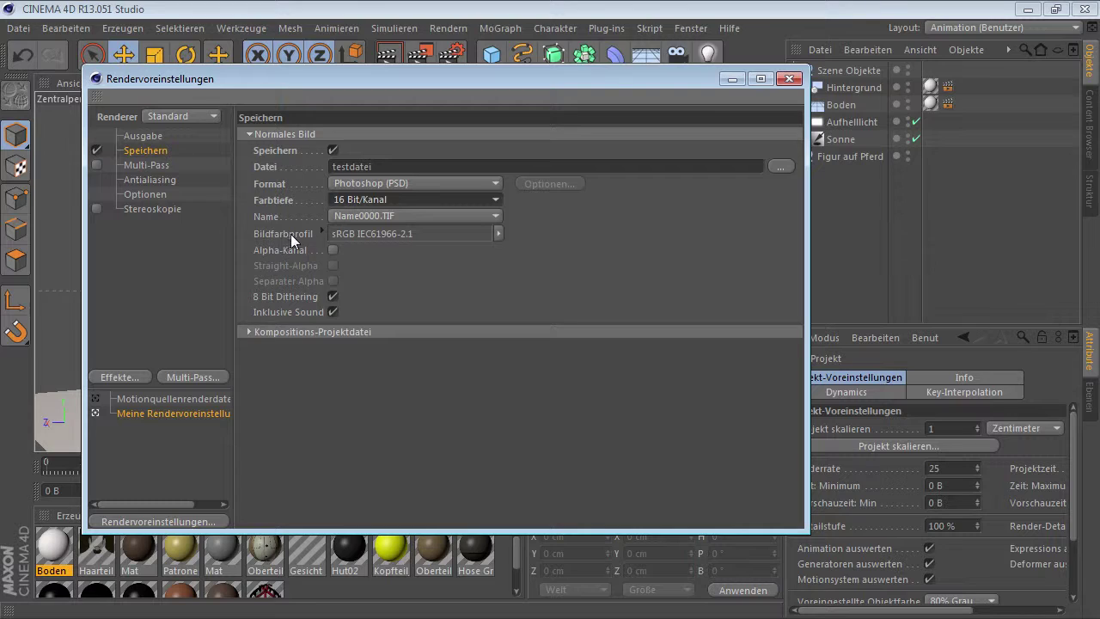
click(497, 233)
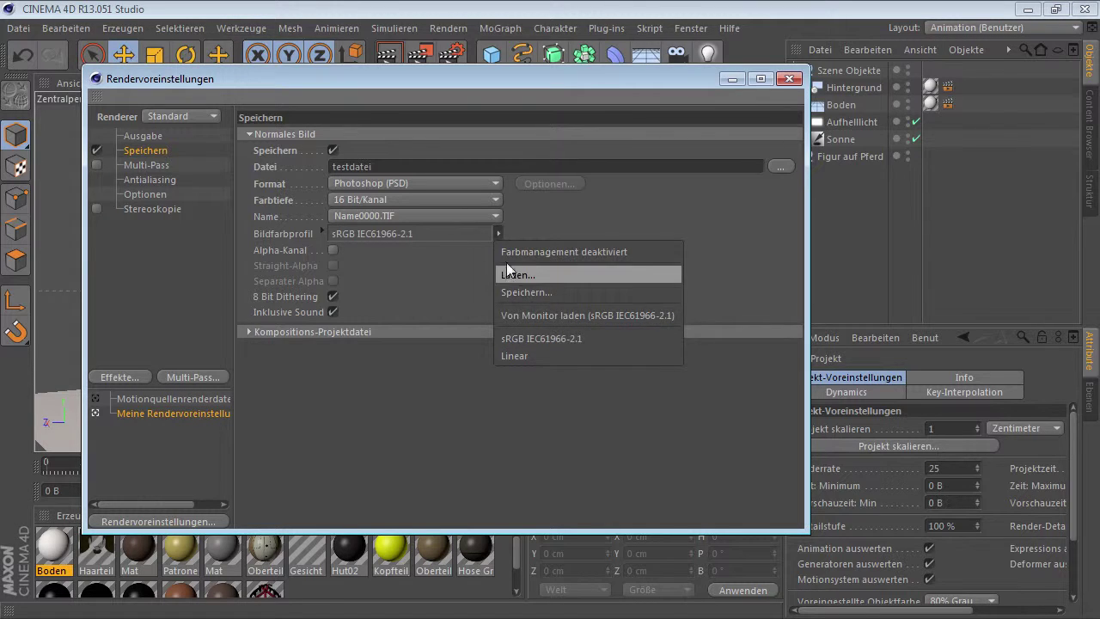
click(496, 202)
click(496, 200)
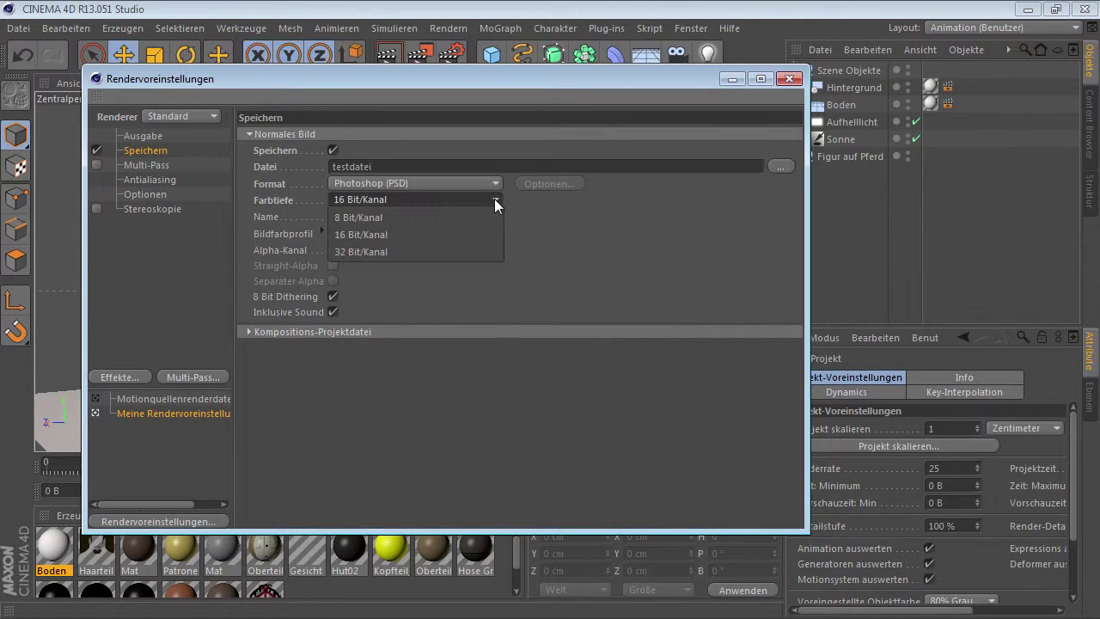
click(476, 250)
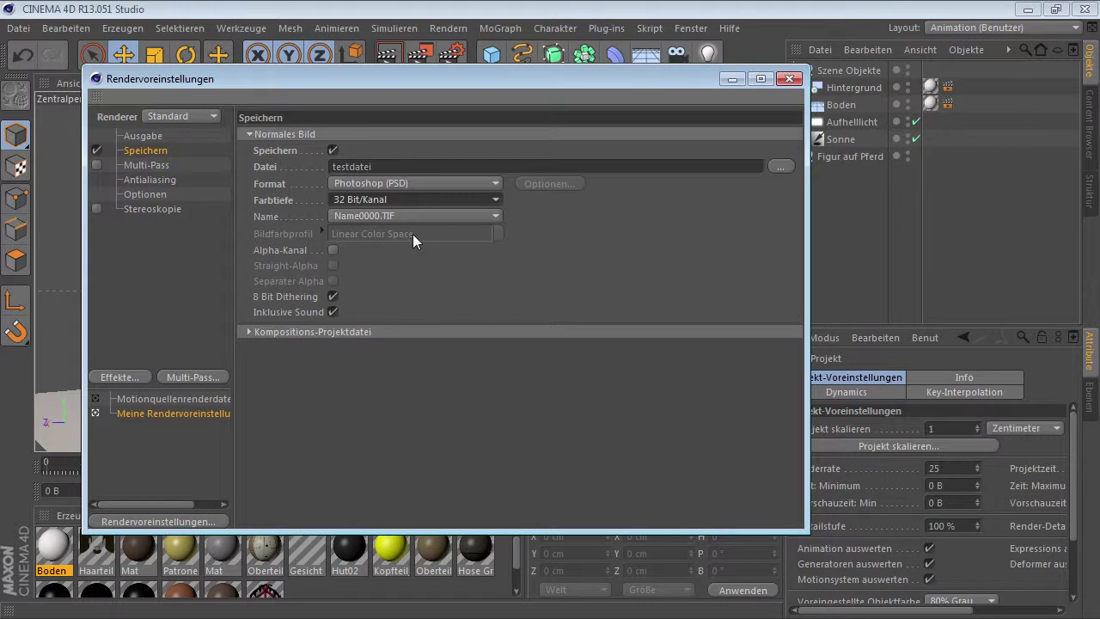
click(495, 198)
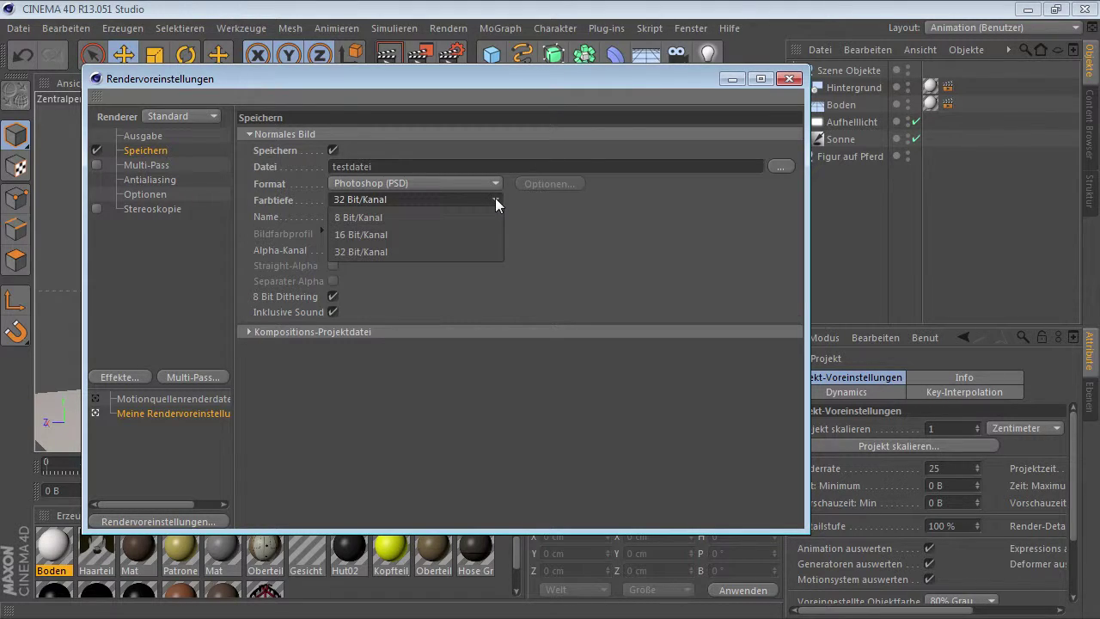
click(483, 215)
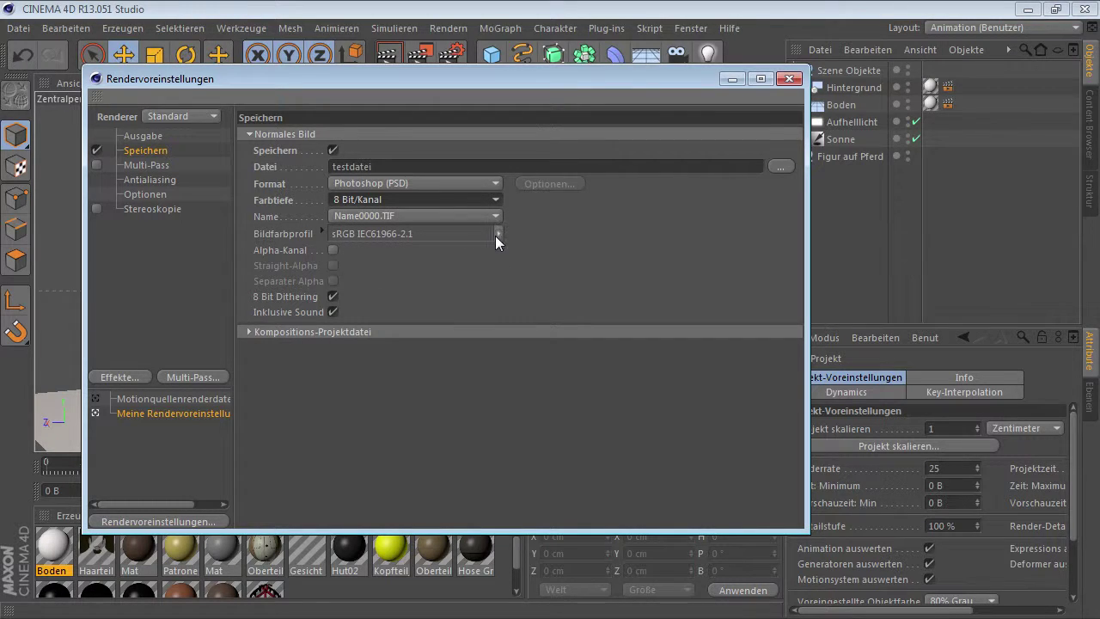
Step: Keep the sRGB IEC61966-2.1 colour profile and switch on Alpha-Kanal for the saved render
click(497, 234)
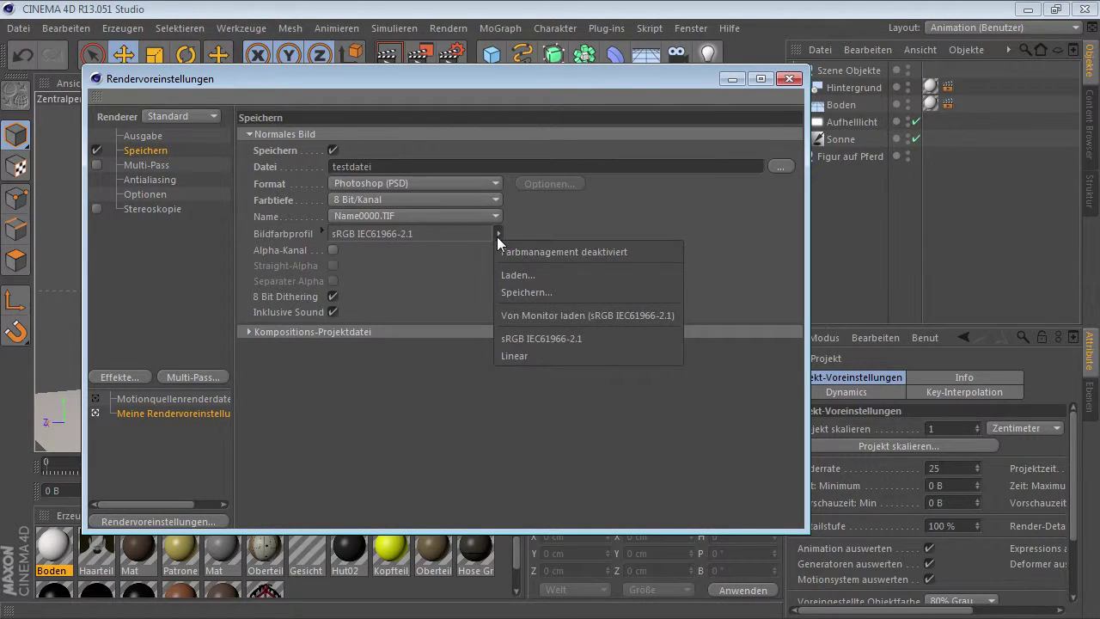
click(530, 333)
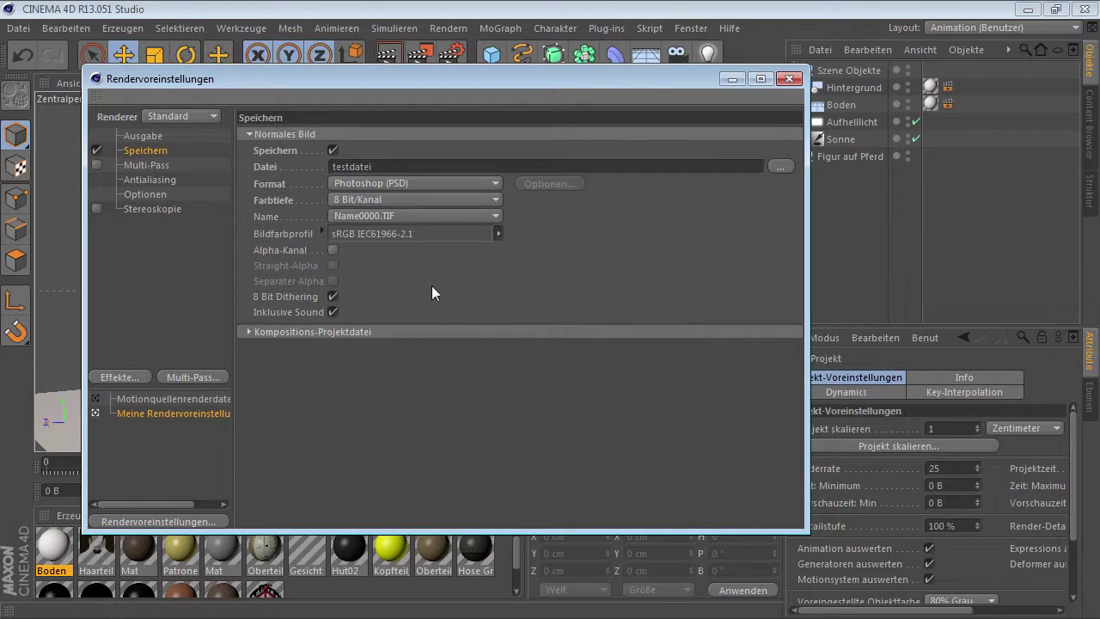
click(333, 249)
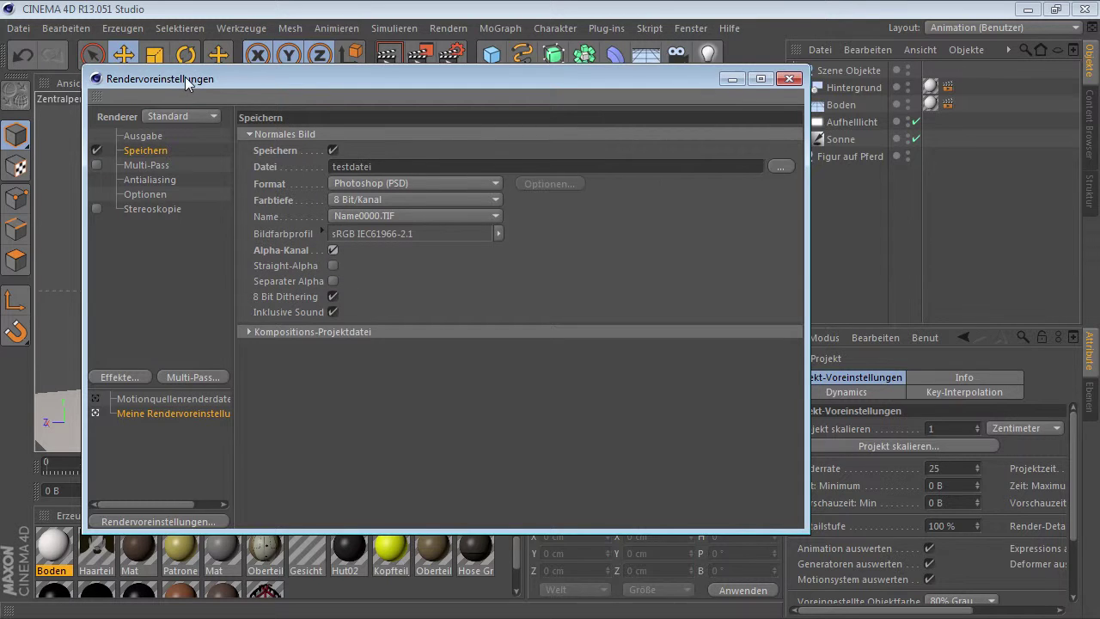
Step: Render the cowboy scene to the Picture Viewer as testdatei0219.psd and show its Hintergrund and Alpha layers
drag(185, 79, 801, 228)
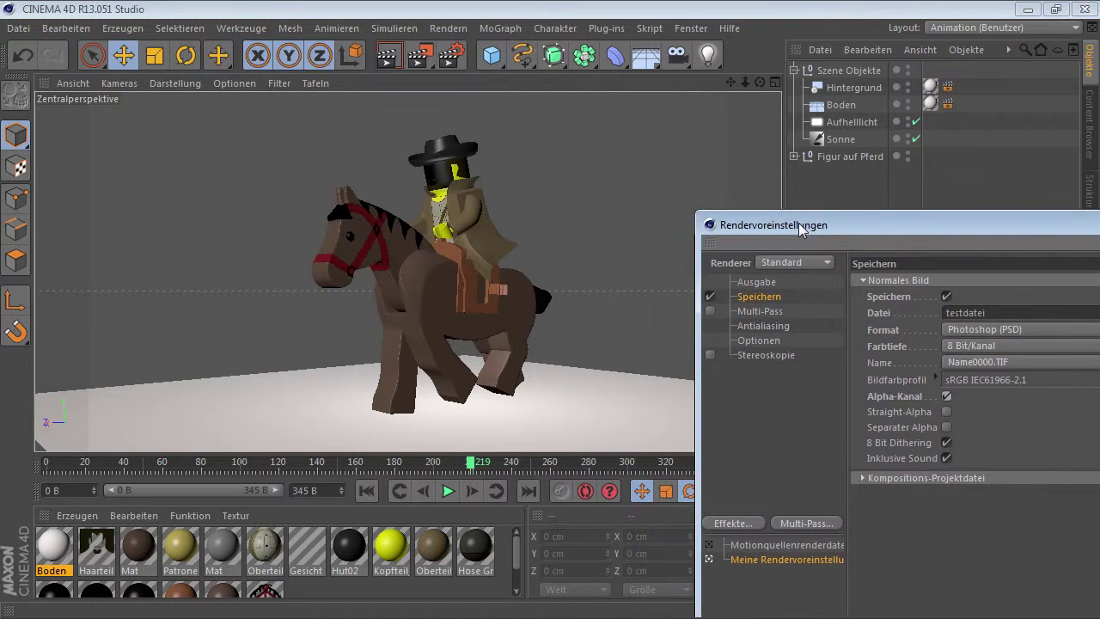
click(426, 57)
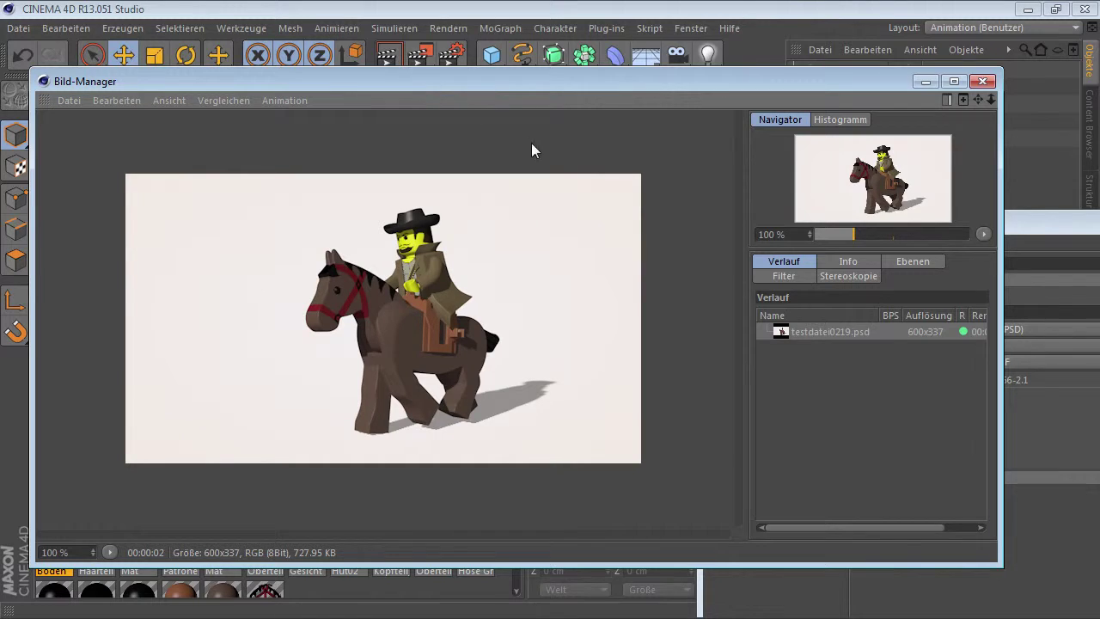
click(913, 262)
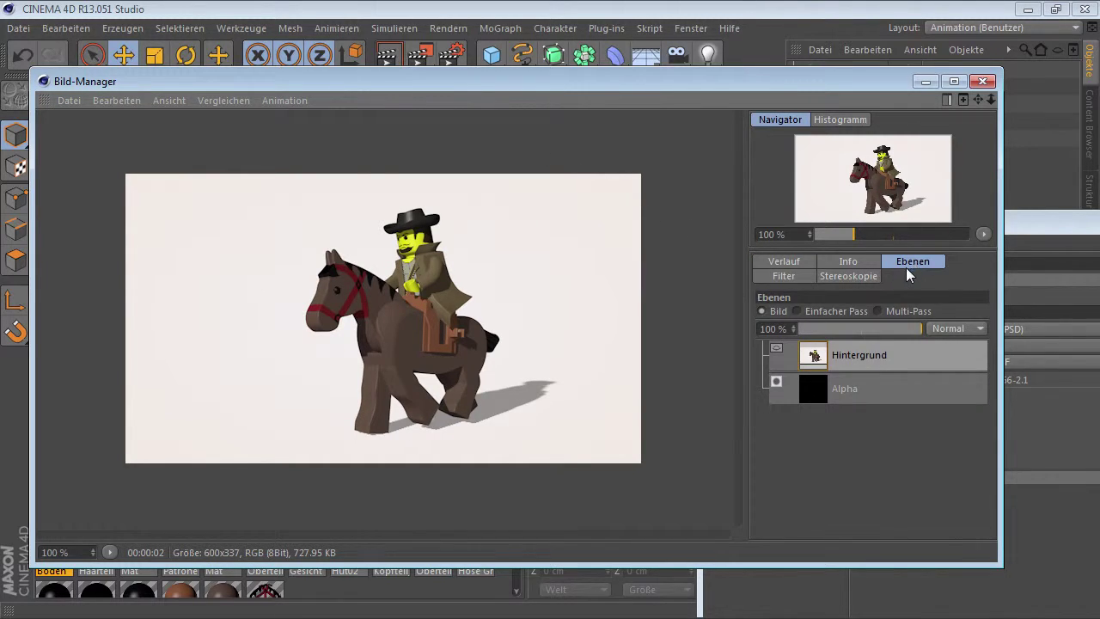
Step: Compare the Alpha matte with the Hintergrund layer, then close the viewer and bring the render settings back left
click(807, 388)
click(798, 312)
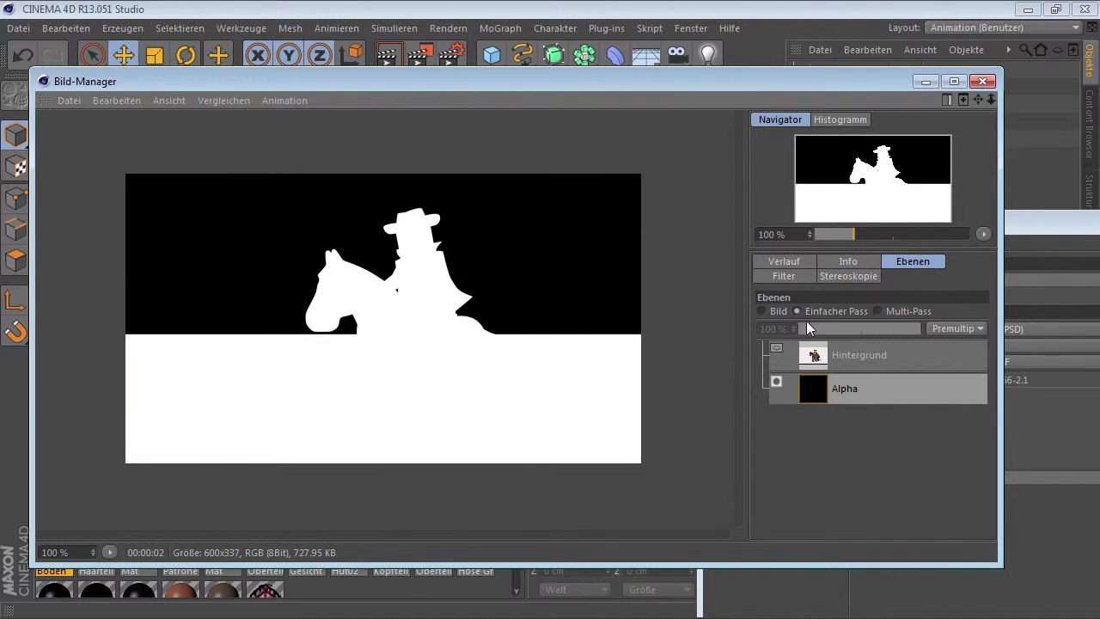
click(814, 355)
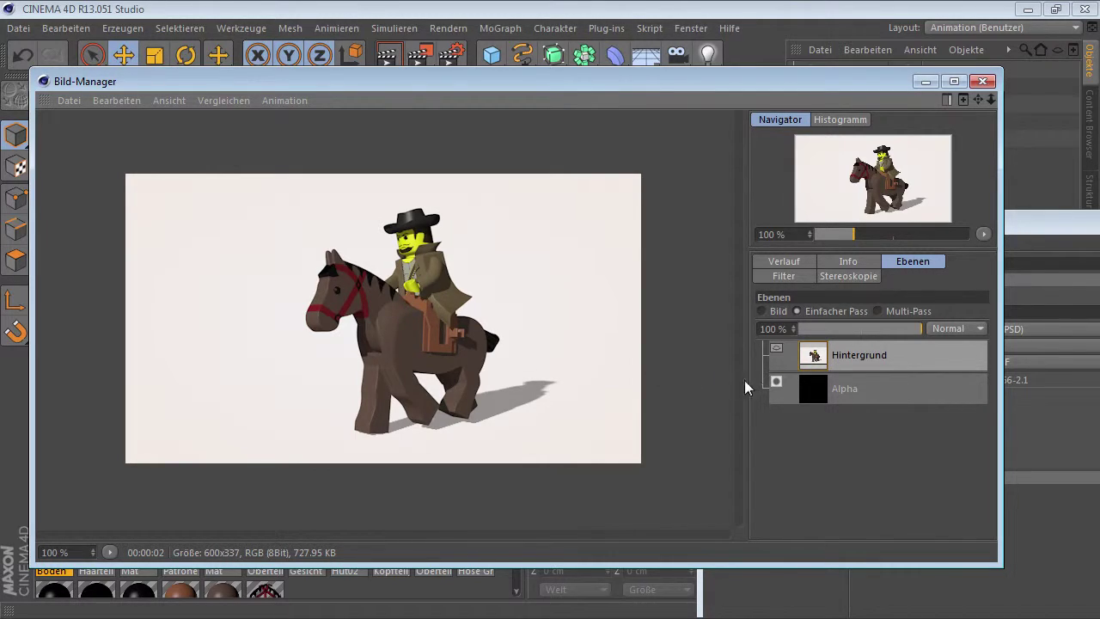
click(810, 389)
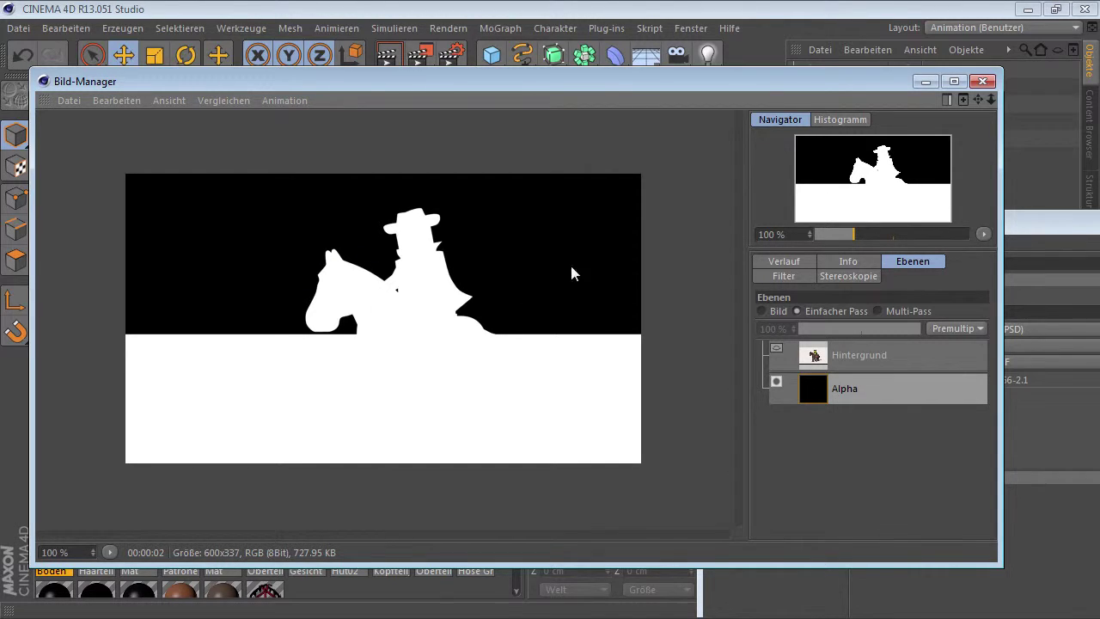
click(983, 81)
mouse_move(981, 220)
mouse_down()
mouse_move(660, 176)
mouse_move(444, 99)
mouse_up()
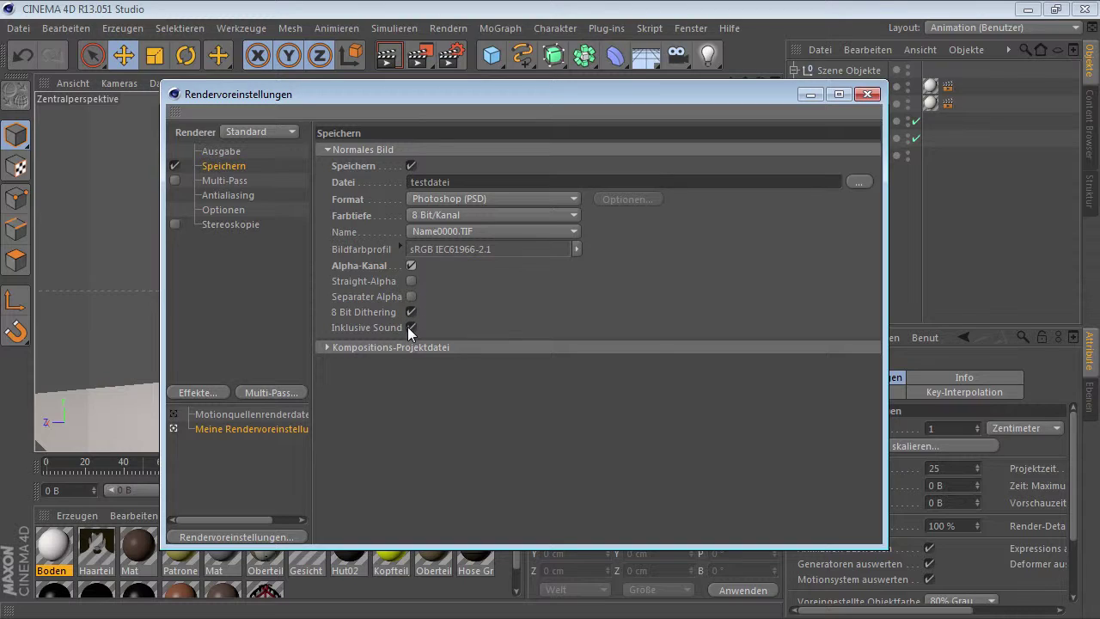
Step: Turn on Inklusive Sound, keep Photoshop (PSD) format, and expand the Kompositions-Projektdatei settings
click(409, 328)
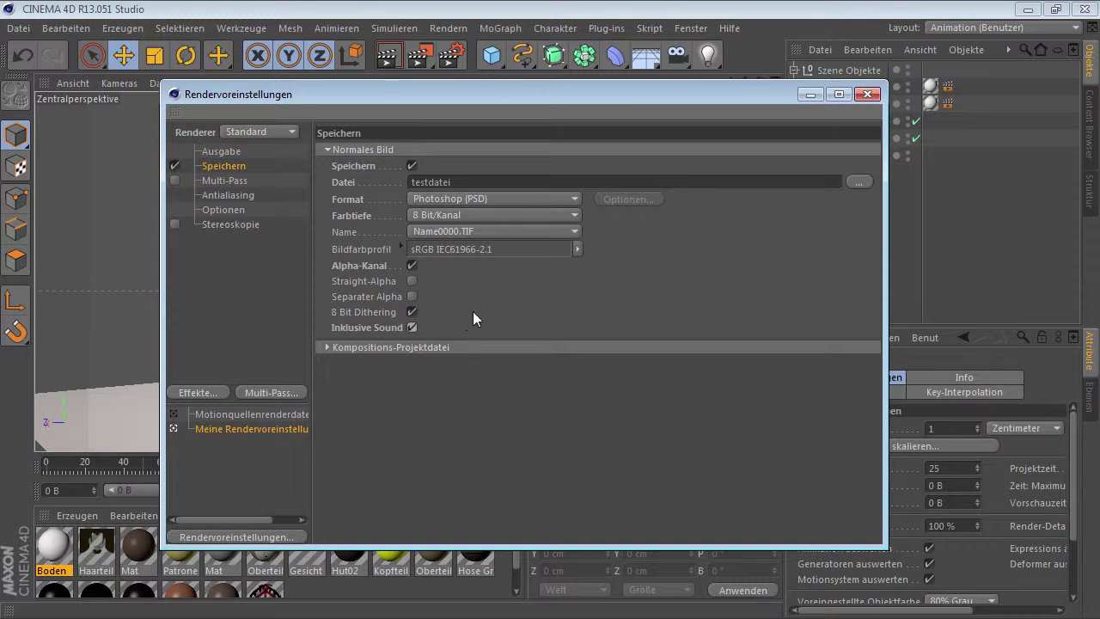
click(519, 199)
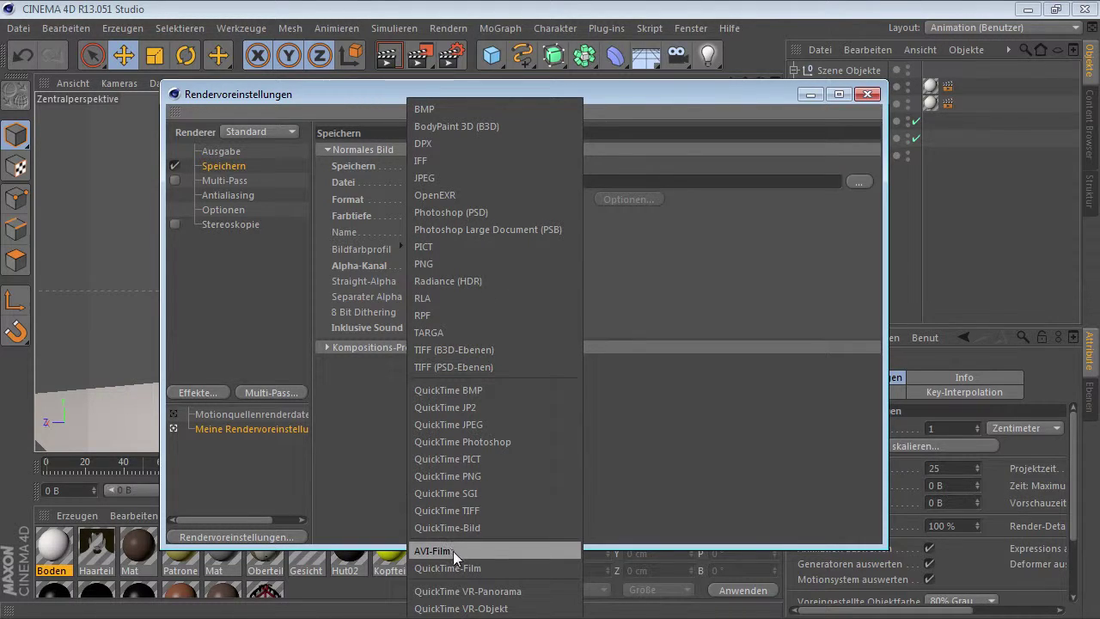
click(636, 253)
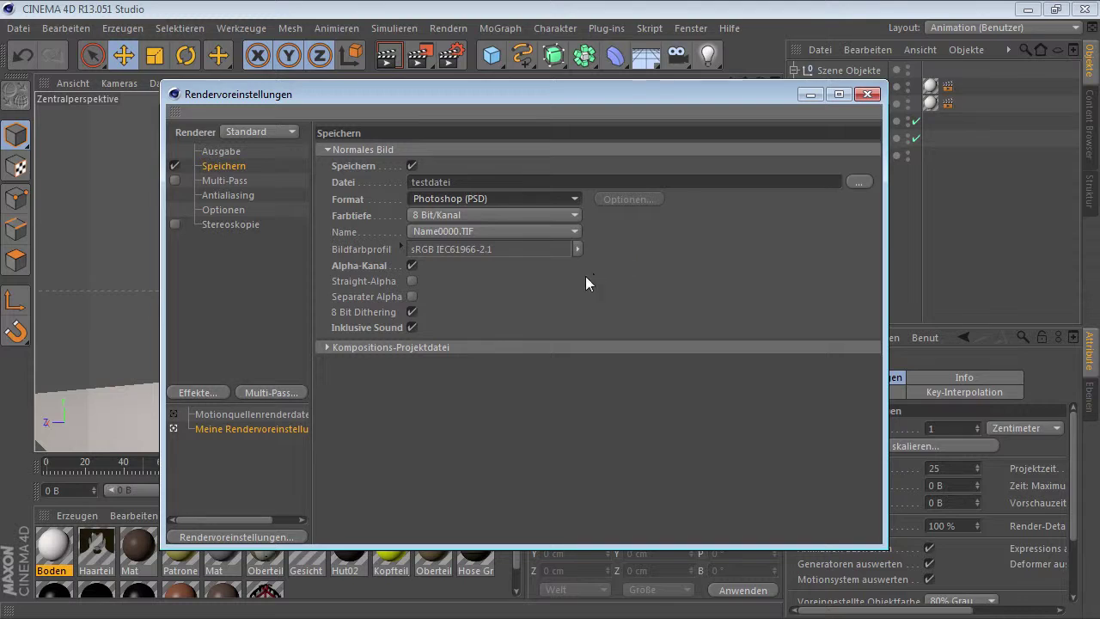
click(326, 347)
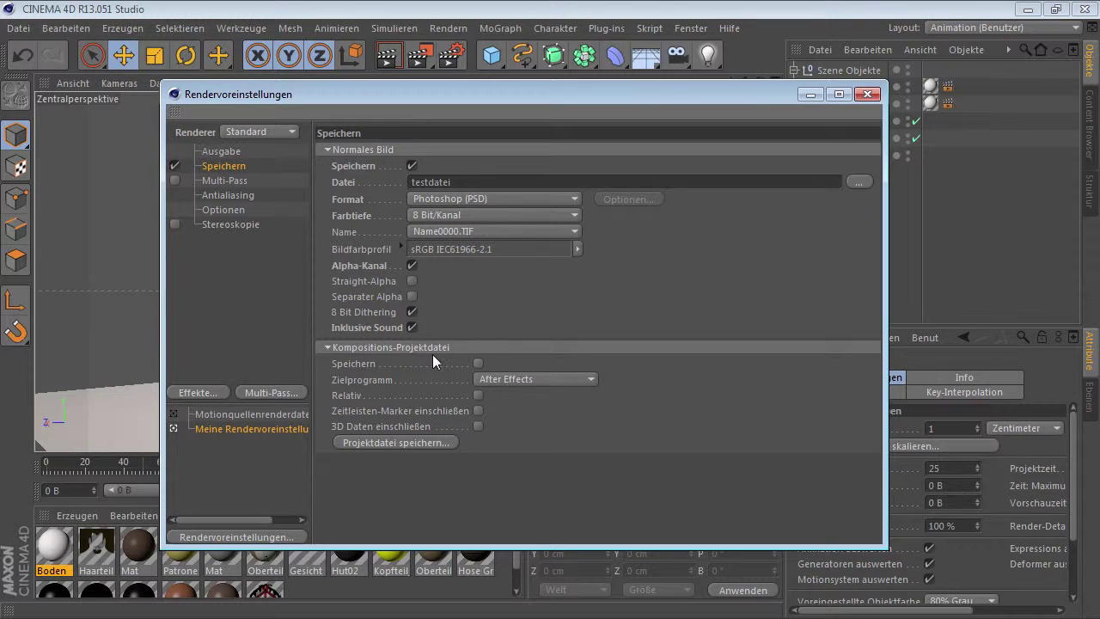
Step: Leave Zielprogramm as After Effects and show the Antialiasing page (Geometrie, Kubisch filter)
click(526, 379)
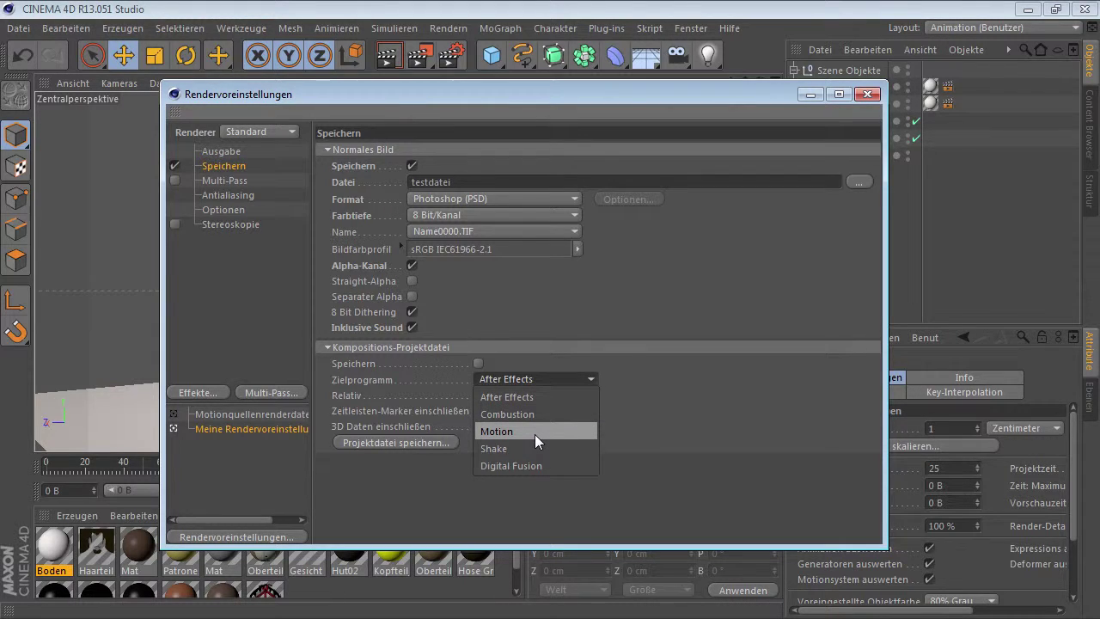
click(538, 347)
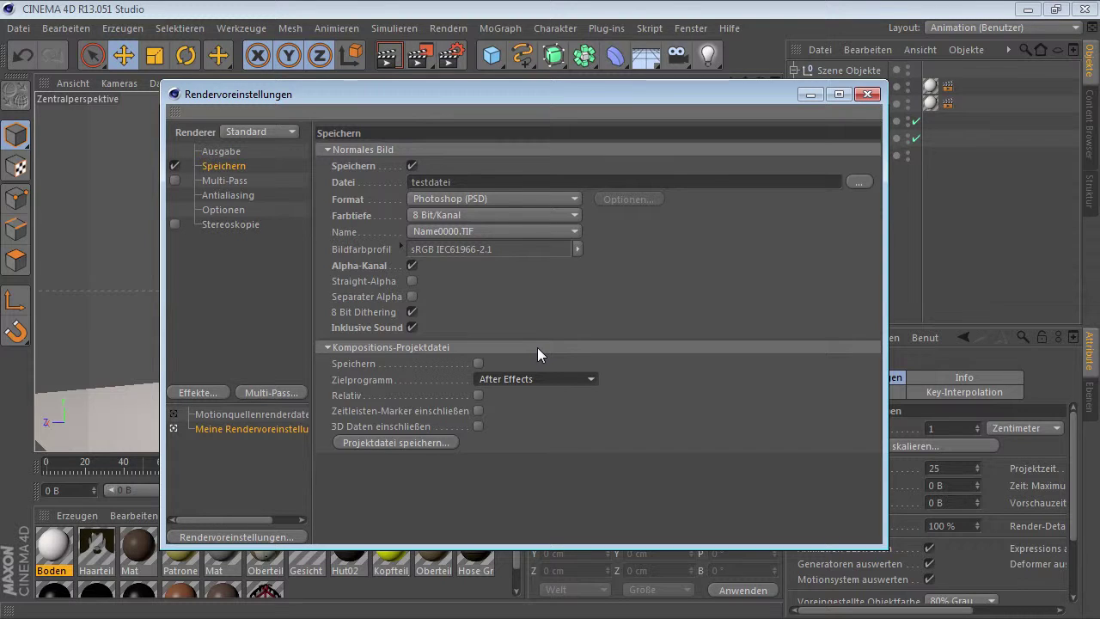
click(216, 196)
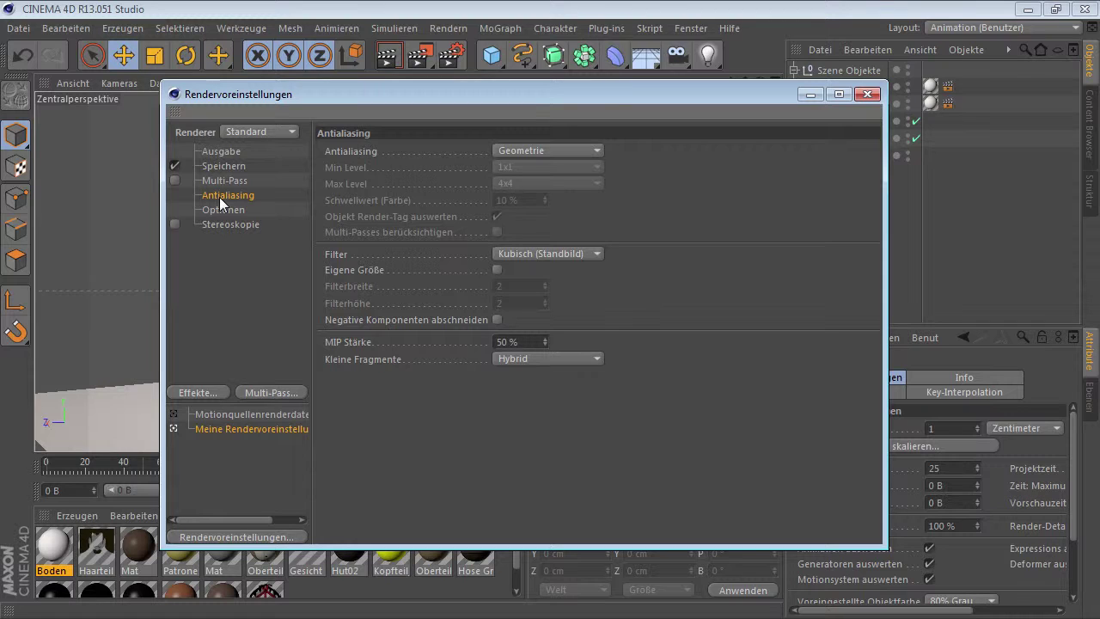
Step: Show the Optionen render page and move the settings window right to reveal the horse
click(218, 208)
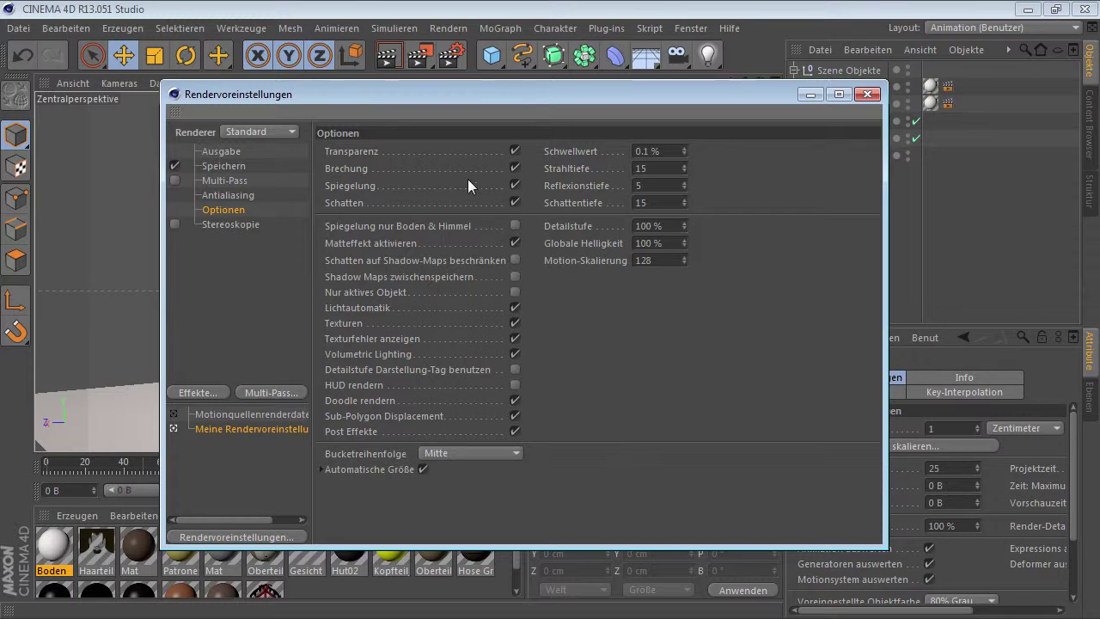
drag(353, 92, 654, 104)
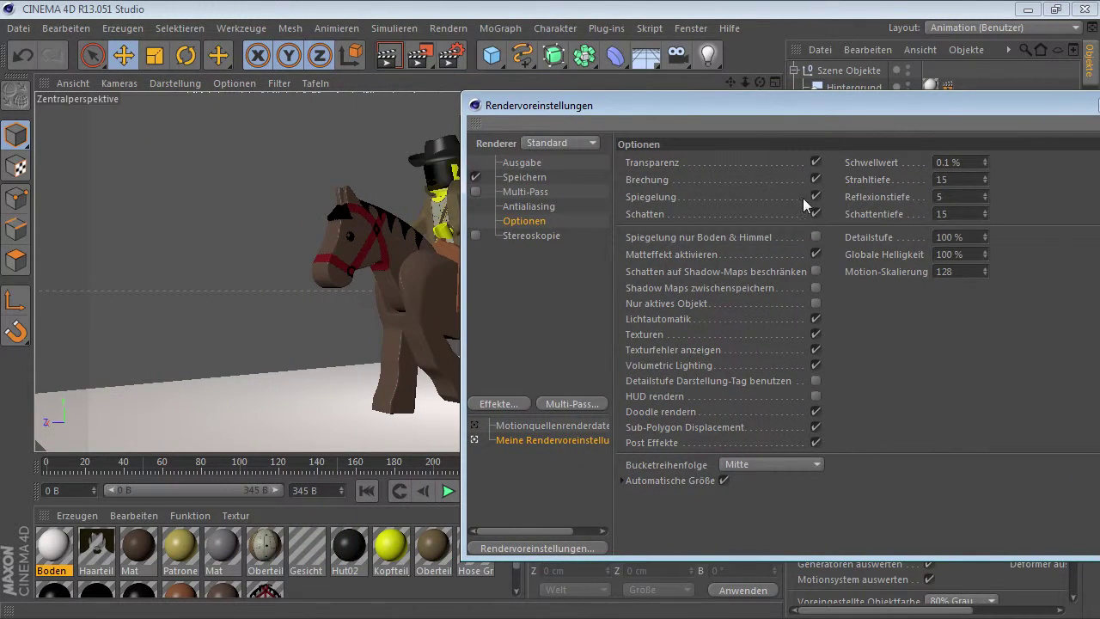
Step: Render a test image of the cowboy with shadows off, then close the picture viewer
click(815, 213)
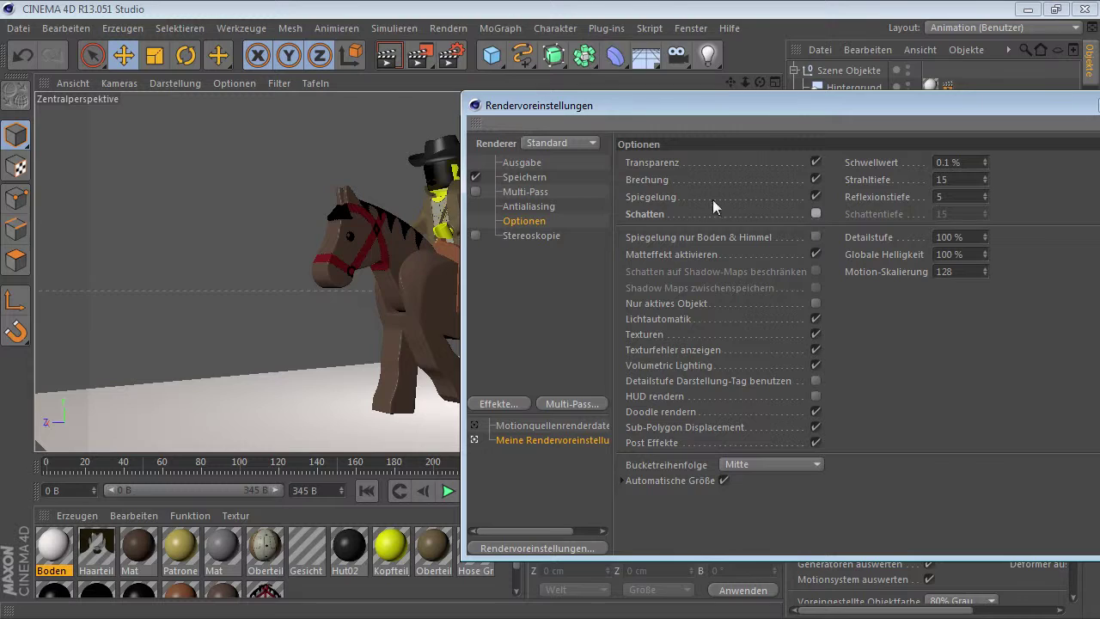
click(420, 59)
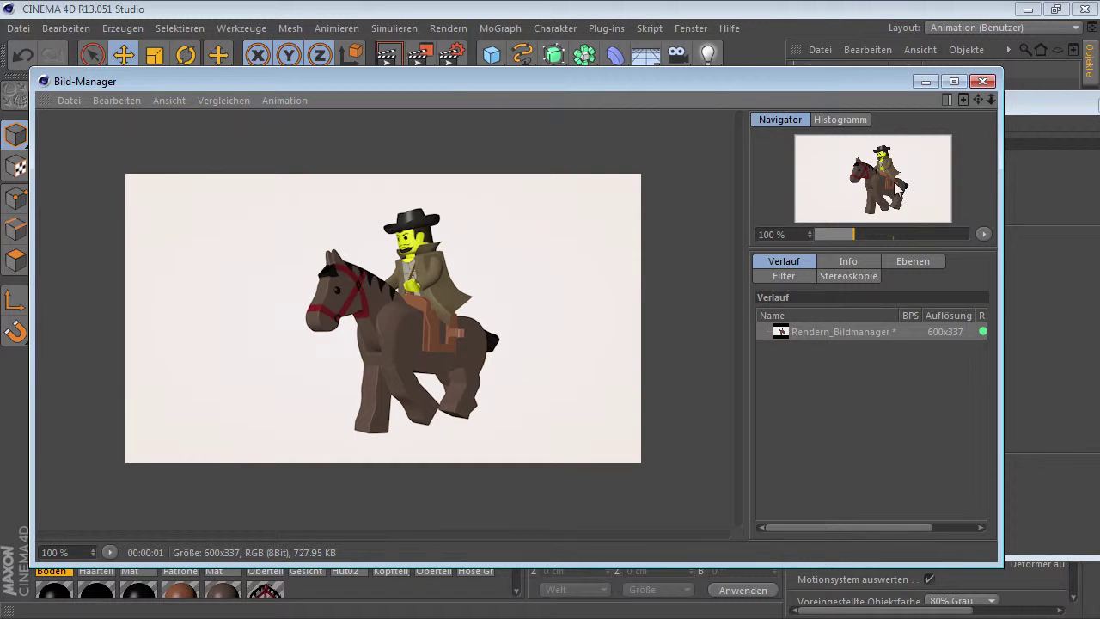
click(984, 82)
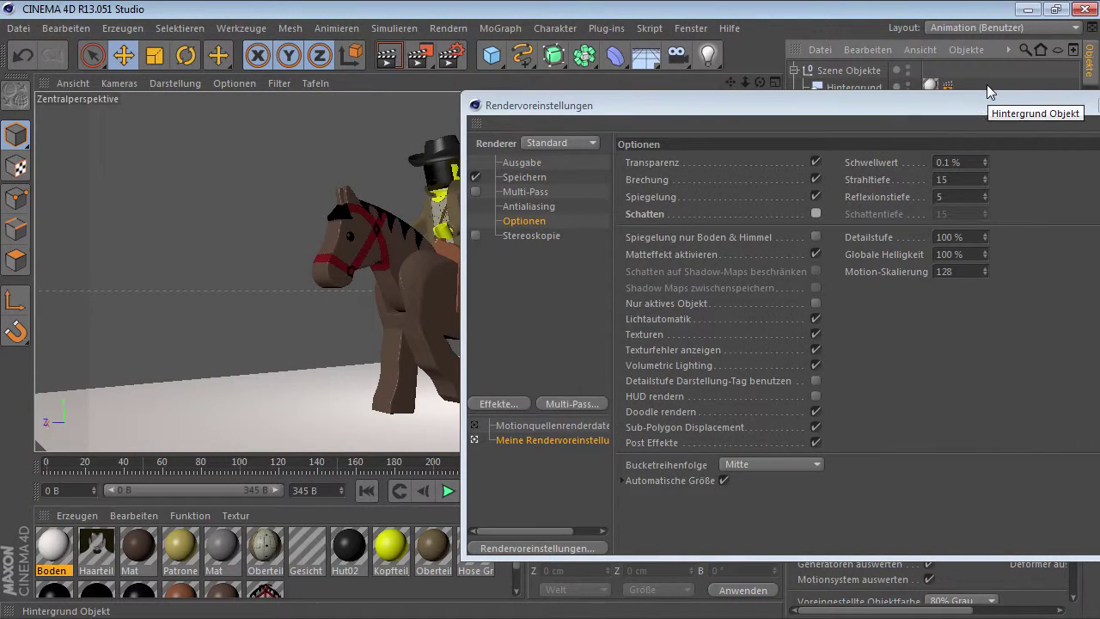
Step: Switch Post Effekte off and restore Texturen and Schatten in the render options
click(815, 335)
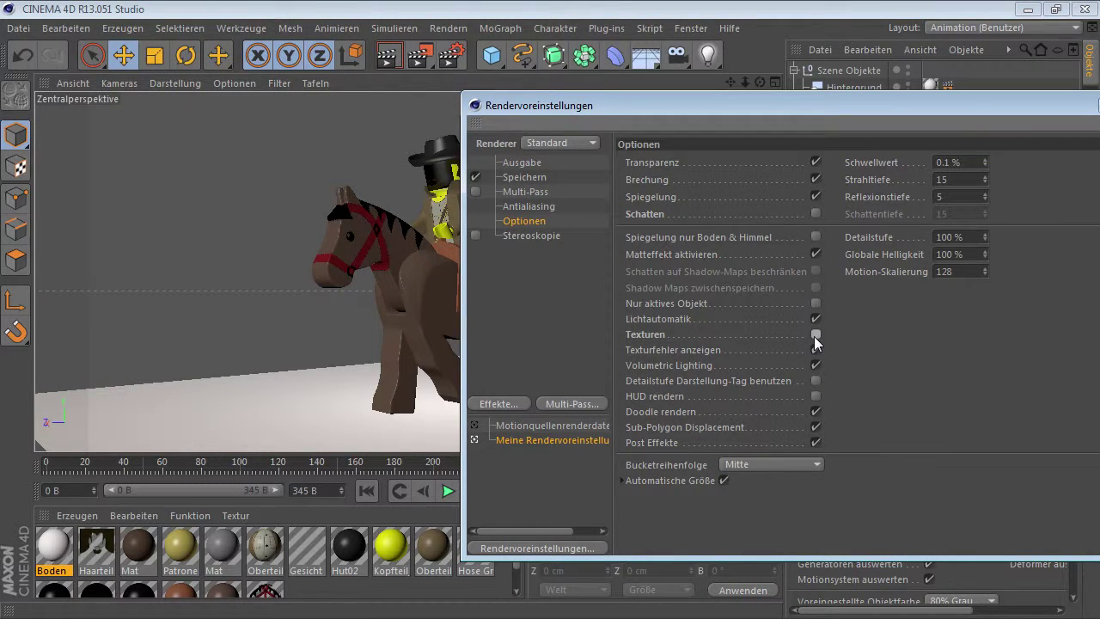
click(816, 443)
click(813, 332)
click(815, 213)
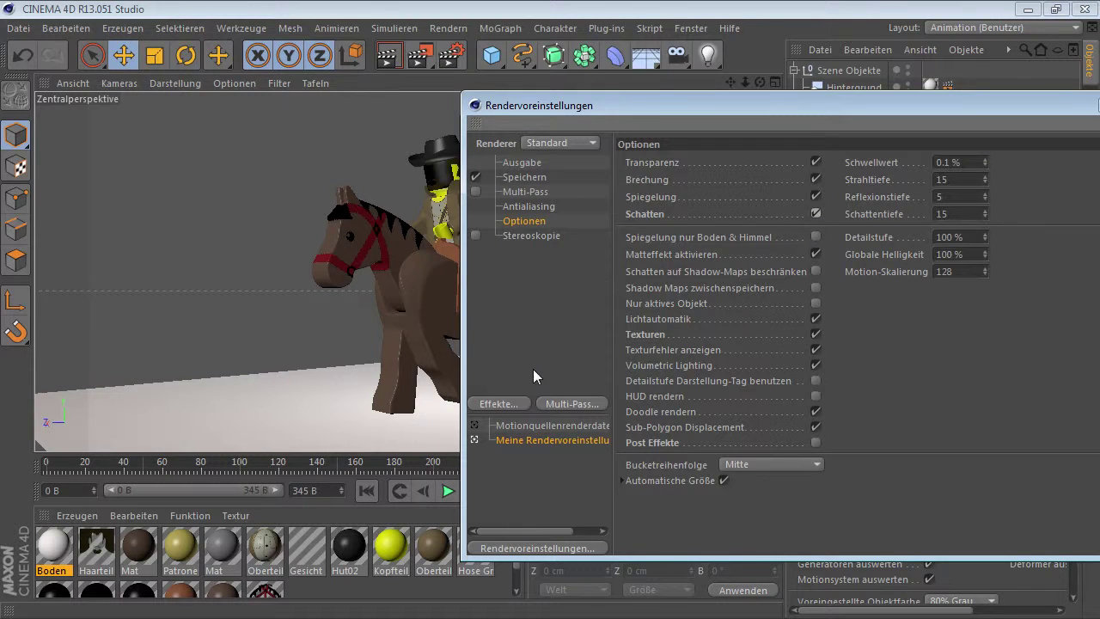
click(487, 405)
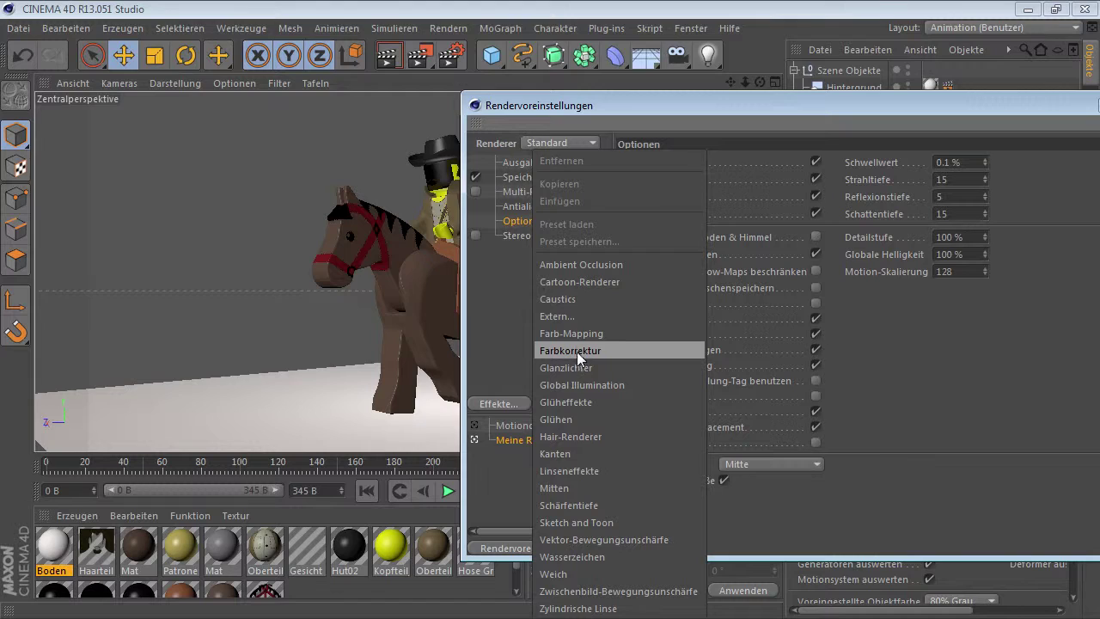
Step: Add Farbkorrektur, lower Helligkeit below 0 % and set Belichtung to 0.78, then remove it
click(576, 349)
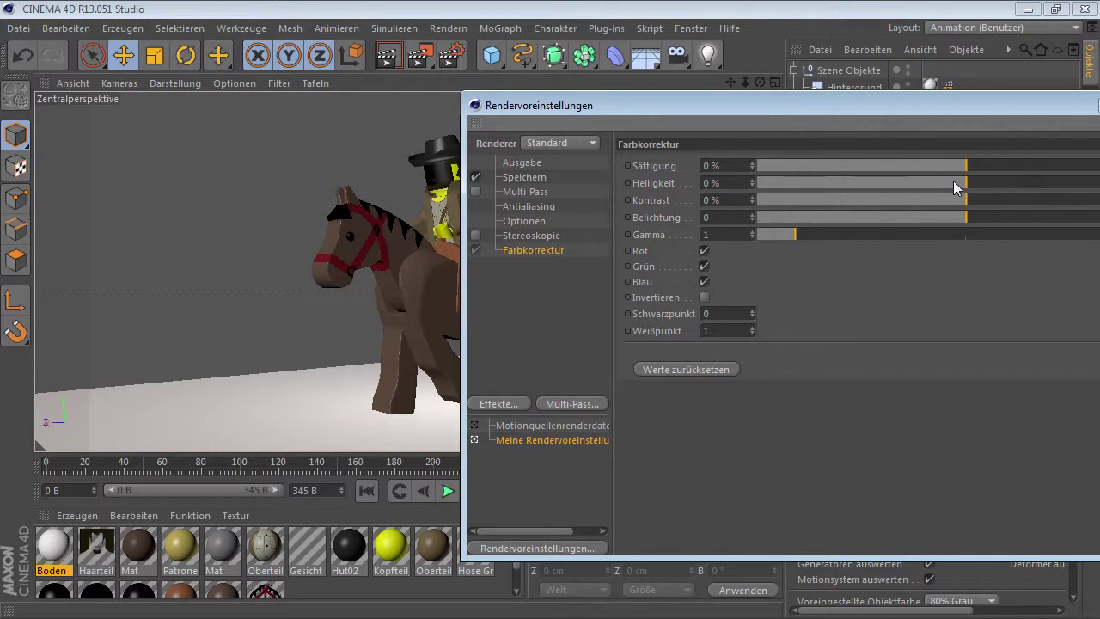
drag(953, 181, 927, 184)
drag(979, 213, 982, 213)
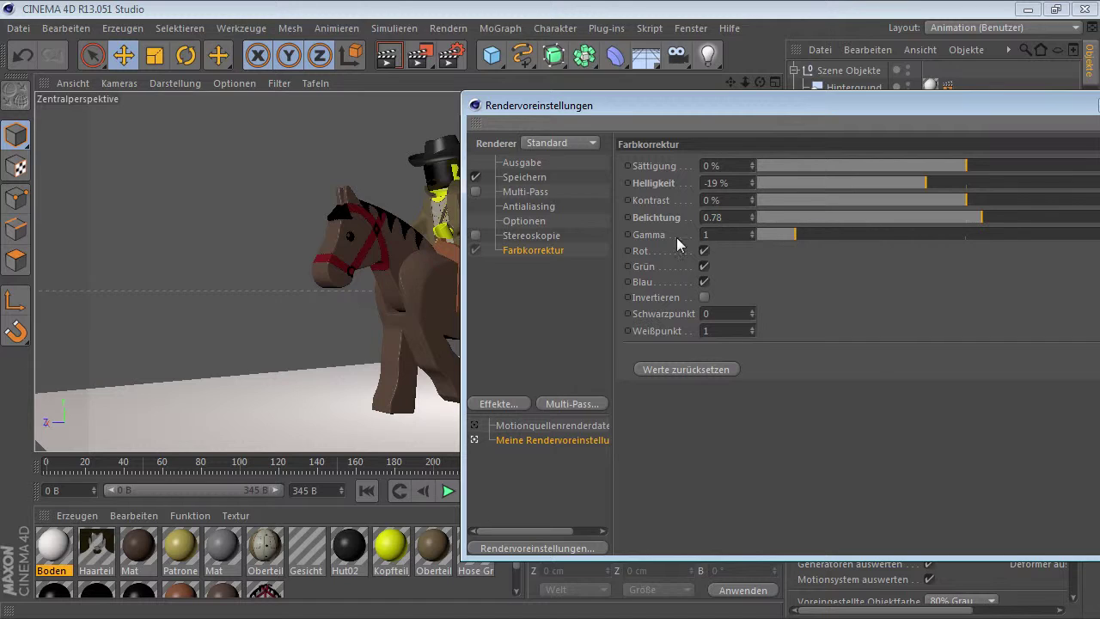
right_click(525, 253)
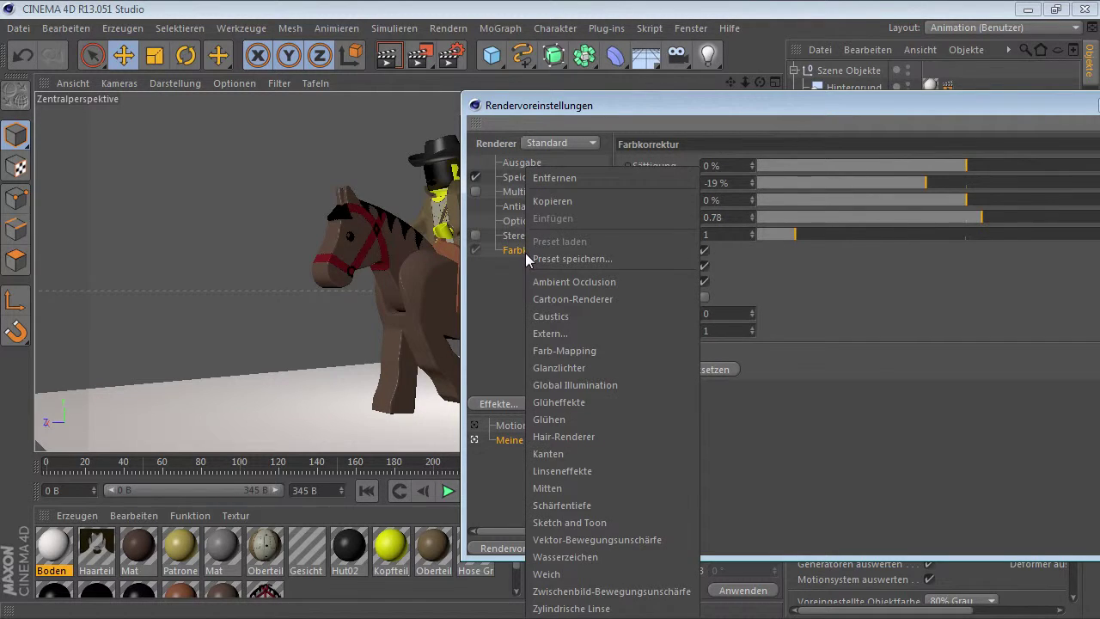
click(561, 177)
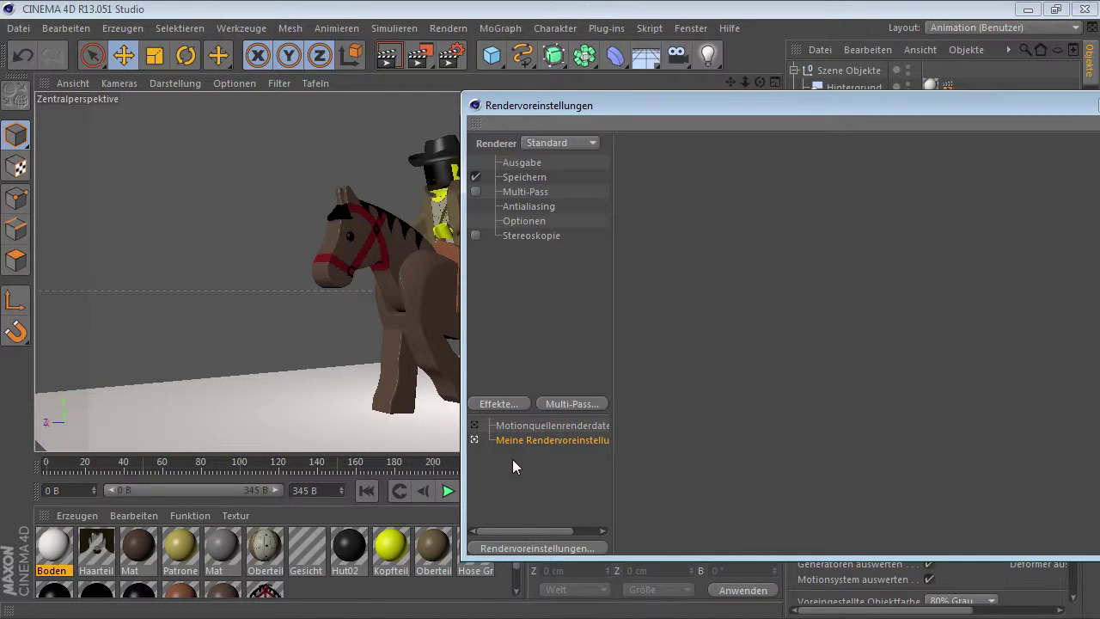
Step: Add a new render setting to the list and view its output settings
click(519, 548)
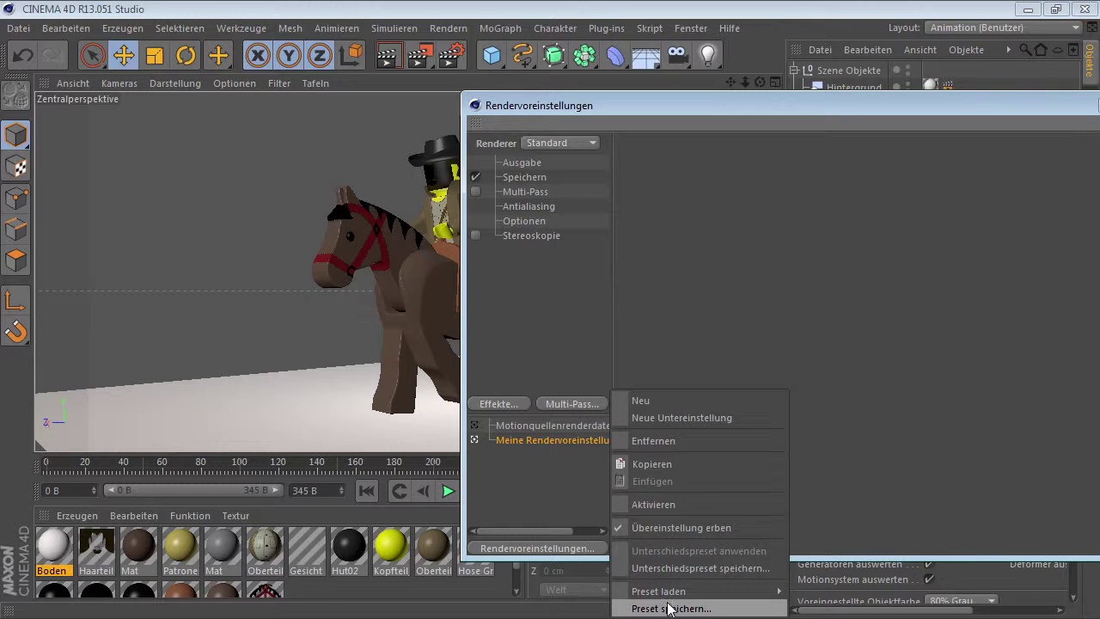
mouse_move(658, 591)
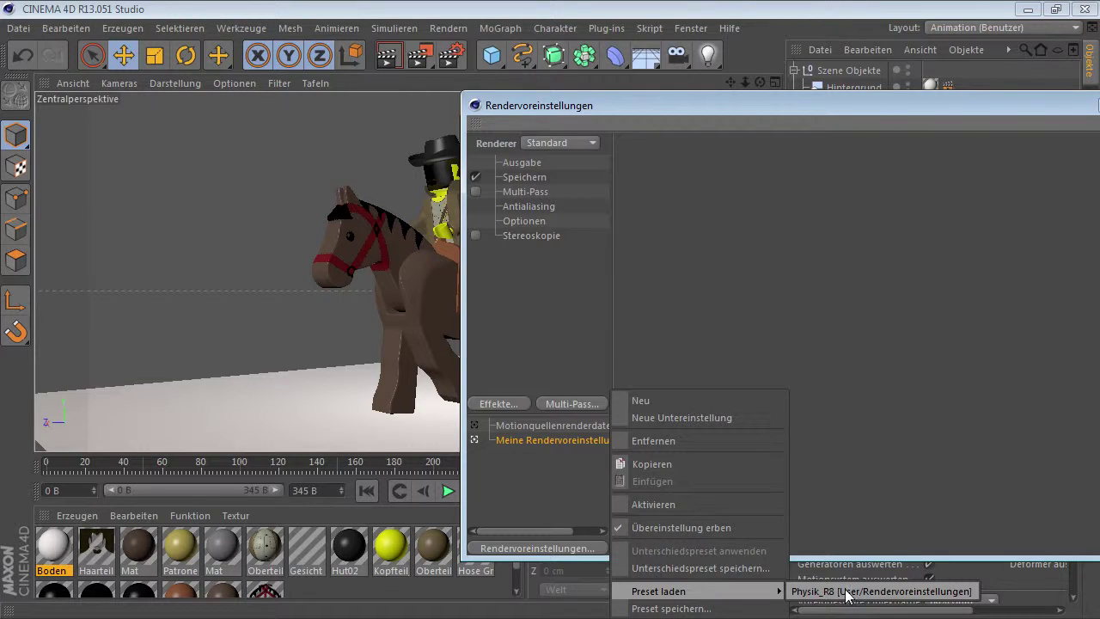
click(659, 404)
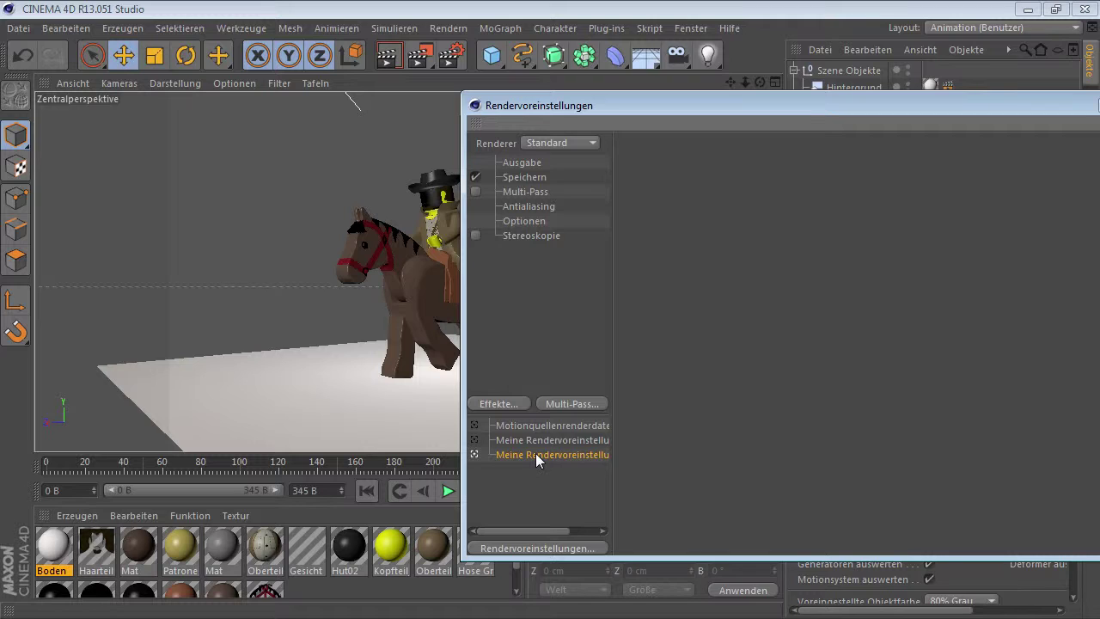
click(521, 164)
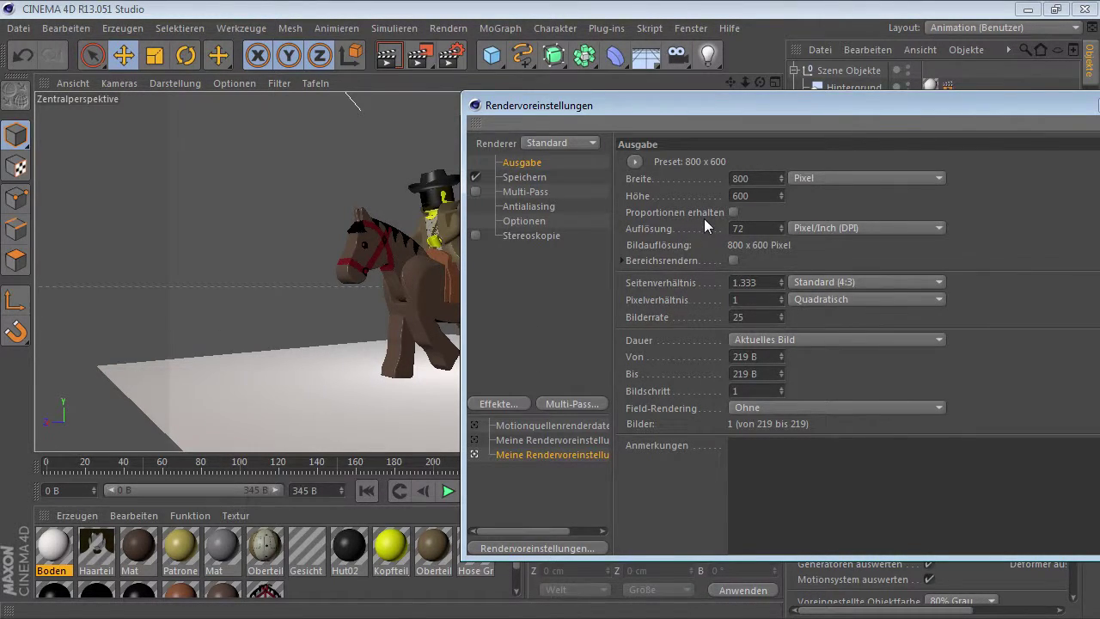
Step: Duplicate the render setting, nest the copy under the existing one, and name it Reiter
right_click(530, 452)
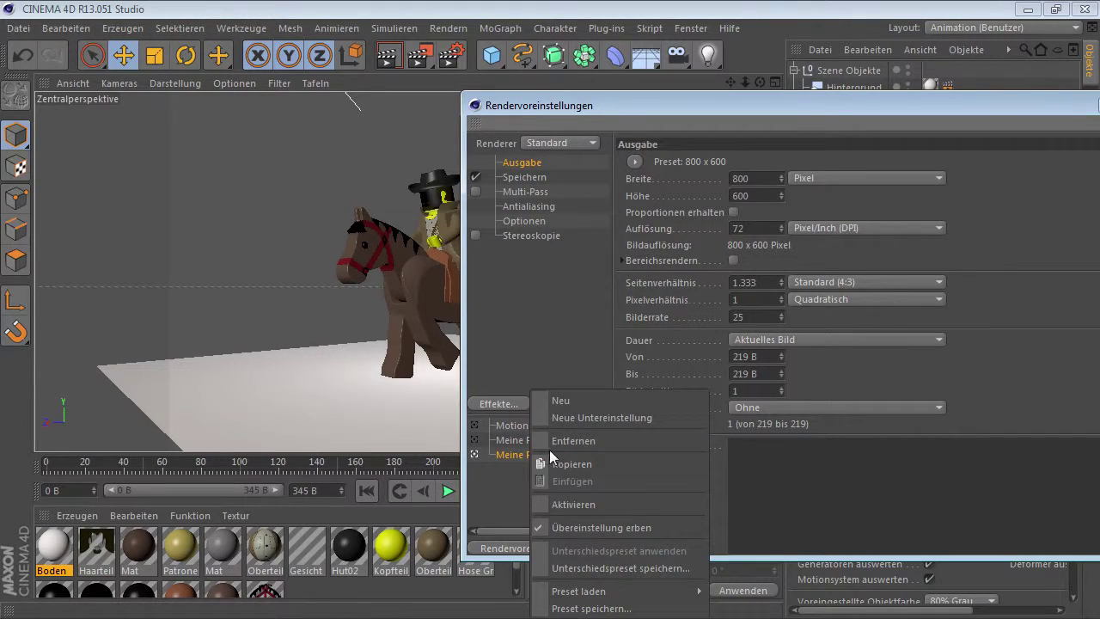
click(571, 464)
right_click(544, 473)
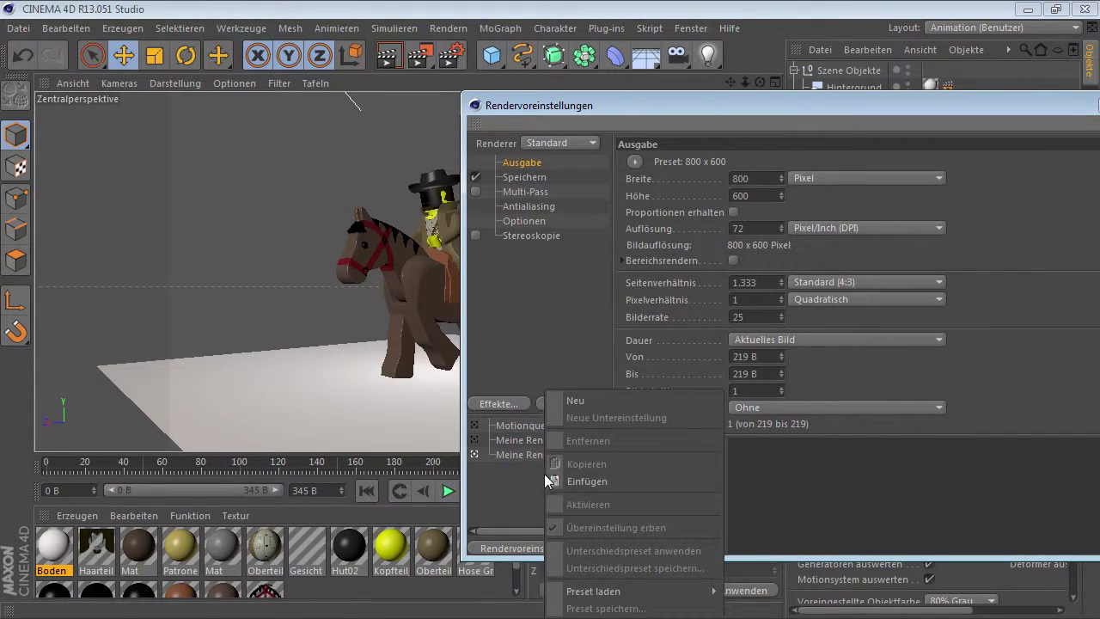
click(560, 482)
mouse_move(527, 467)
mouse_down()
mouse_move(539, 468)
mouse_move(503, 457)
mouse_move(526, 441)
mouse_up()
double_click(546, 455)
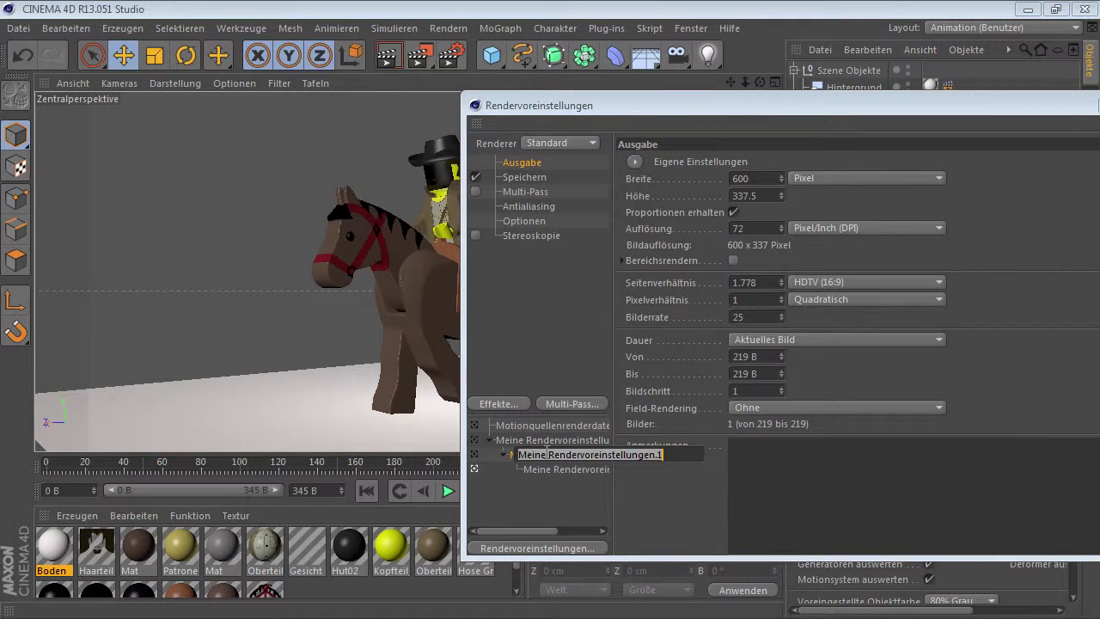
text(Reiter)
key(Return)
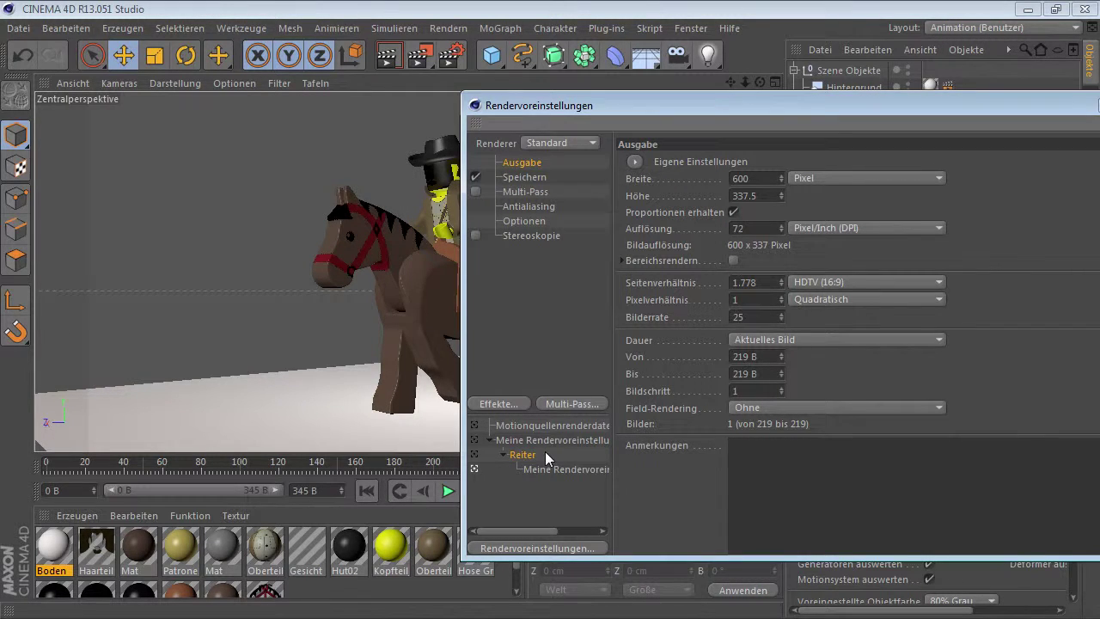